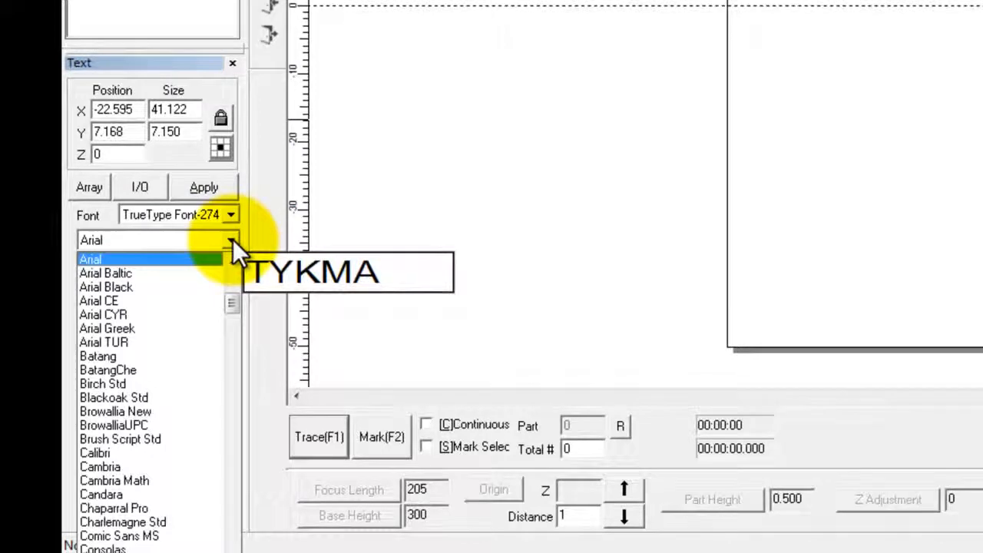
pyautogui.moveTo(229, 302); pyautogui.dragTo(234, 341)
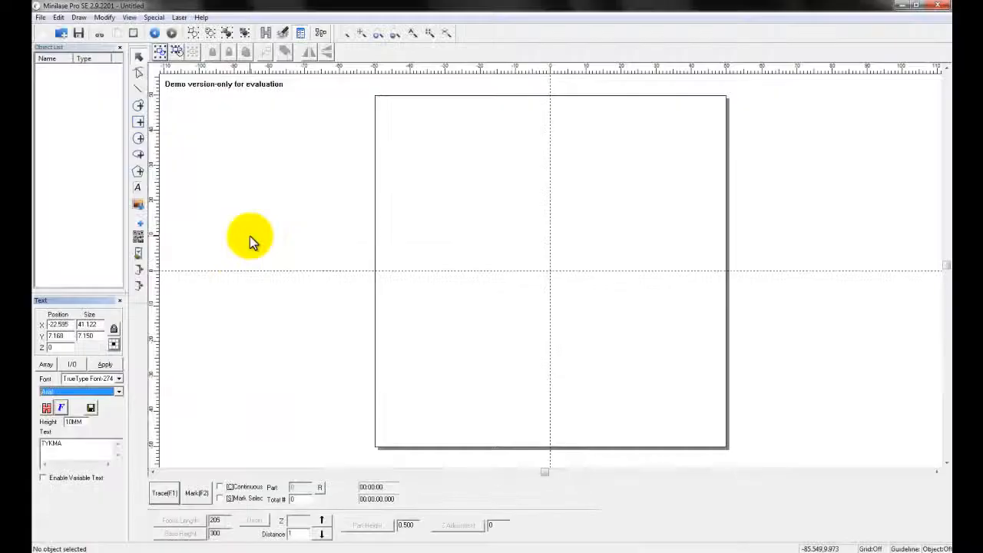
# - Place a text object in the upper-left part of the work area and set its text to TYKMA
pyautogui.click(139, 190)
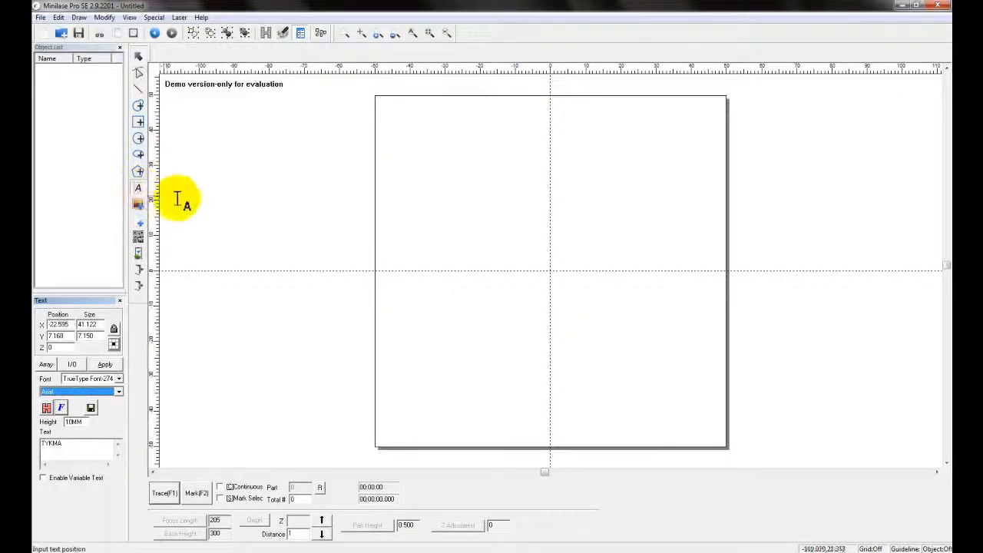
pyautogui.click(451, 234)
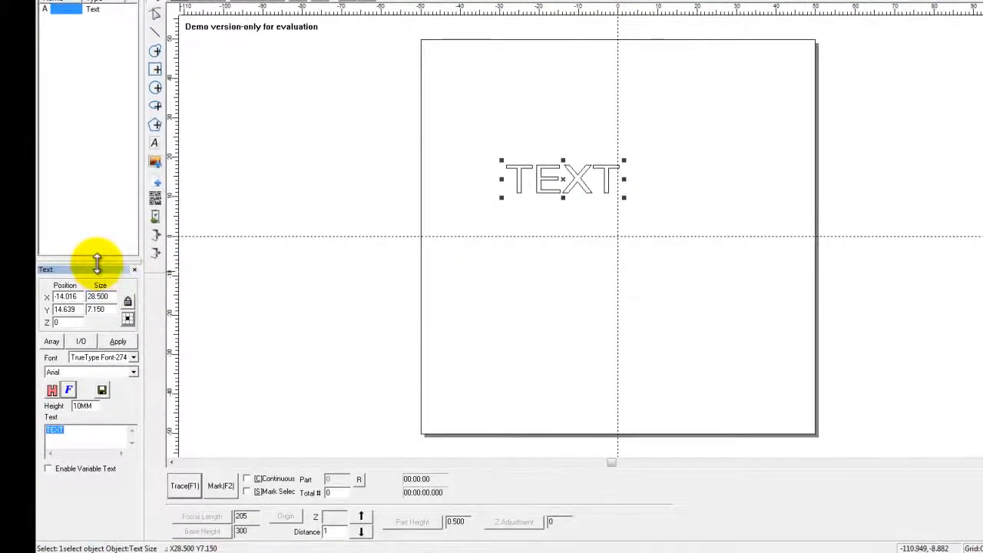
pyautogui.moveTo(97, 265); pyautogui.dragTo(106, 92)
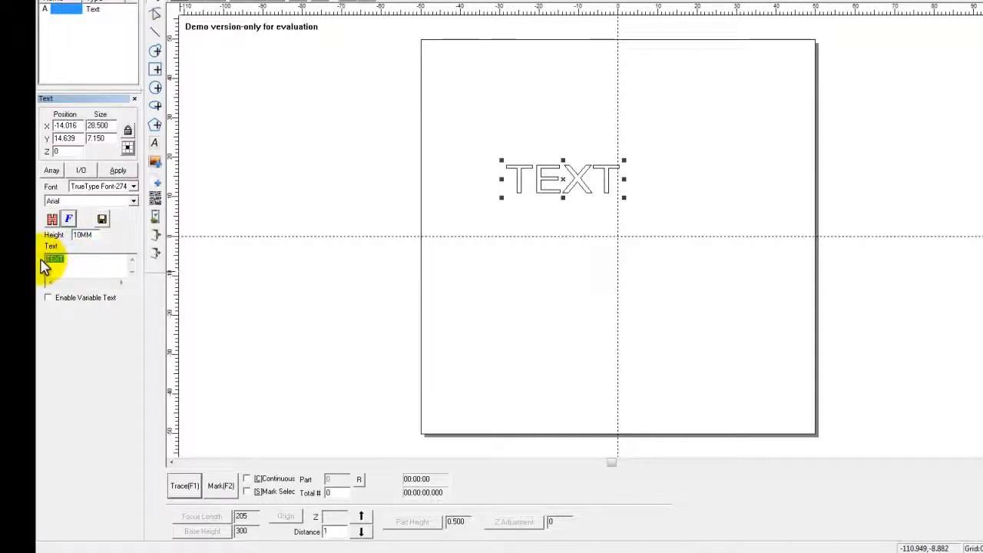
pyautogui.write('TYKMA')
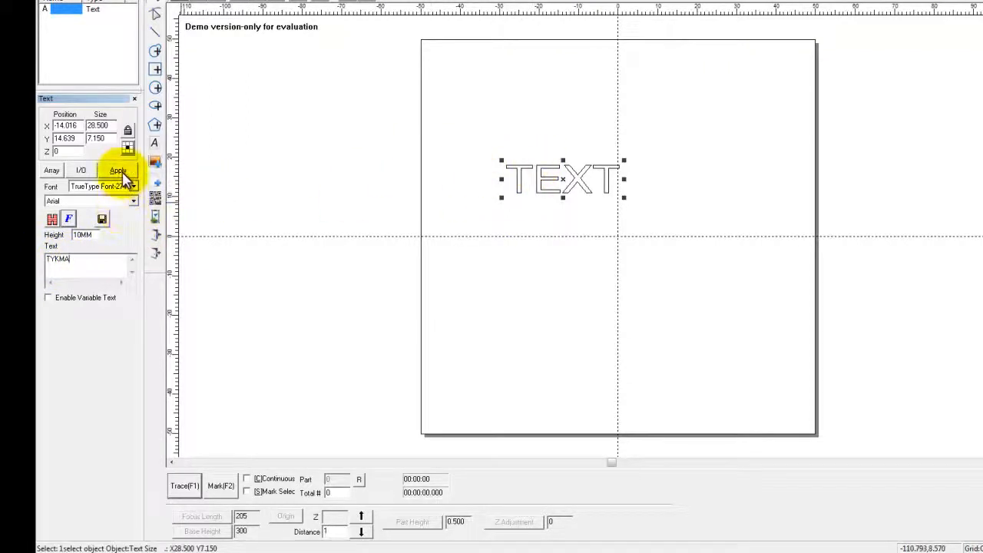
pyautogui.click(119, 172)
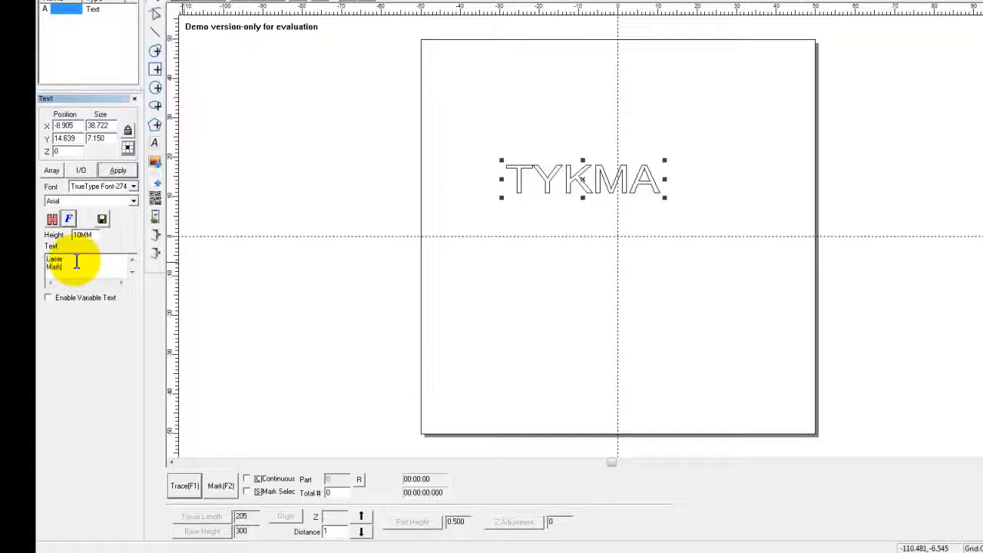
# - Add the lines Laser and Marking below TYKMA and move the text block to about X -15.7, Y 13.9
pyautogui.click(119, 170)
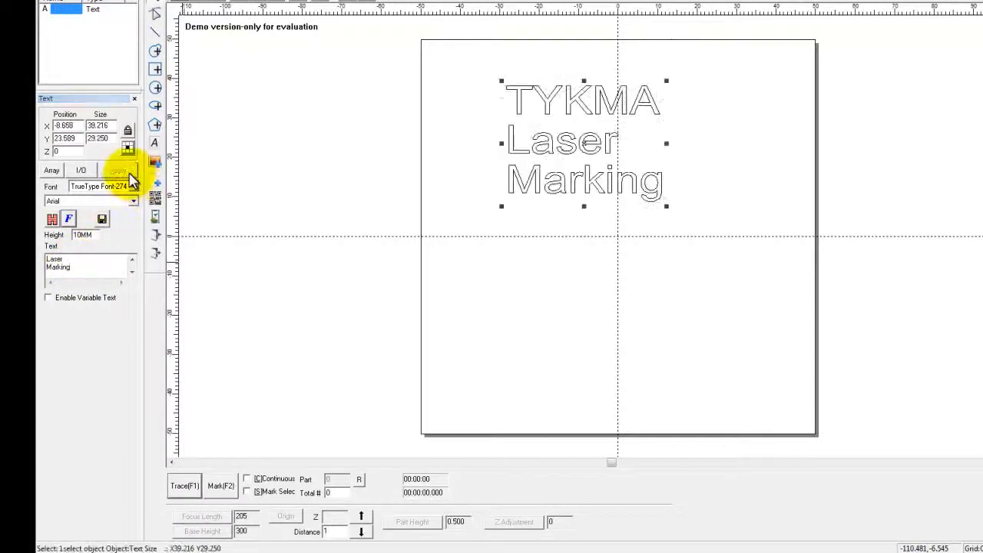
pyautogui.moveTo(579, 143); pyautogui.dragTo(558, 182)
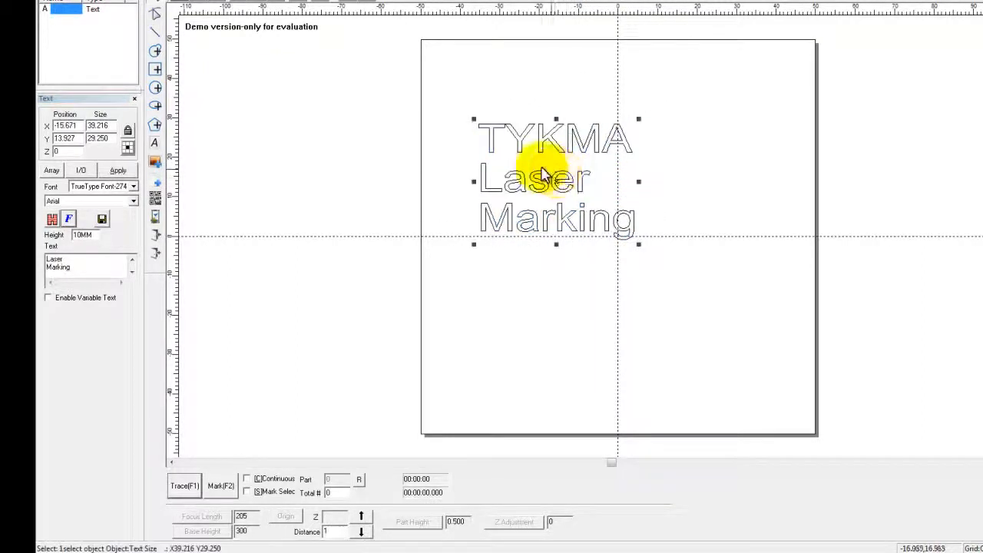
# - Change the font of the three-line text to Cambria
pyautogui.click(134, 201)
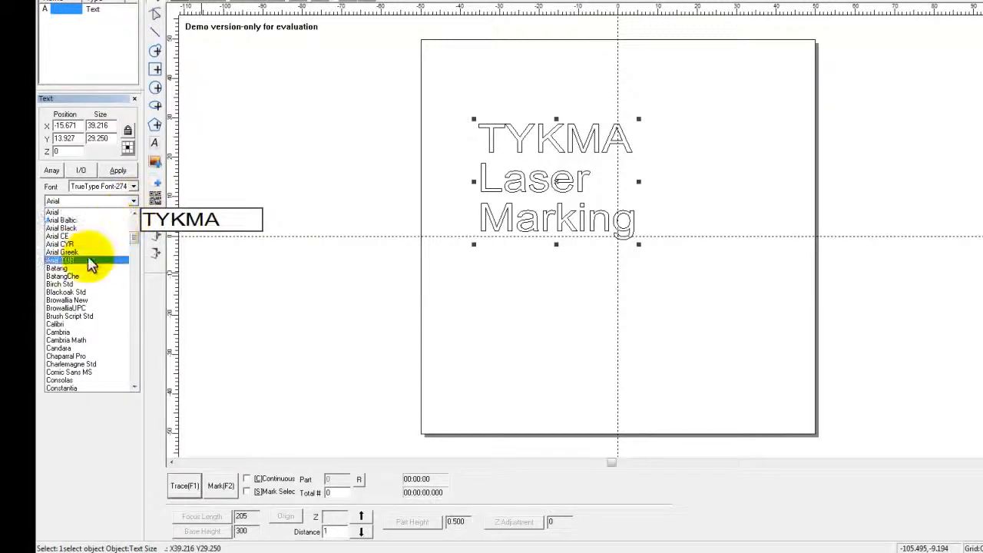
pyautogui.click(83, 333)
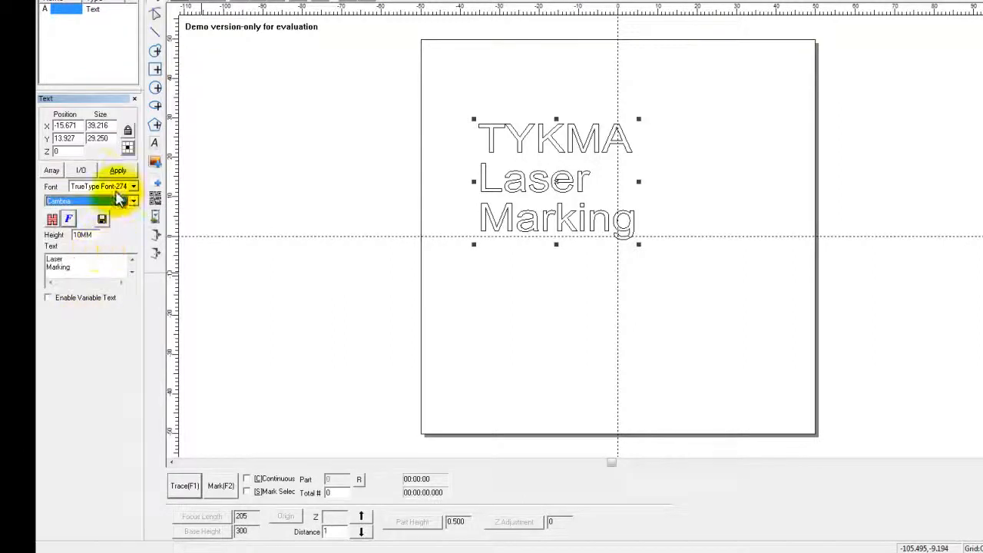
pyautogui.click(128, 171)
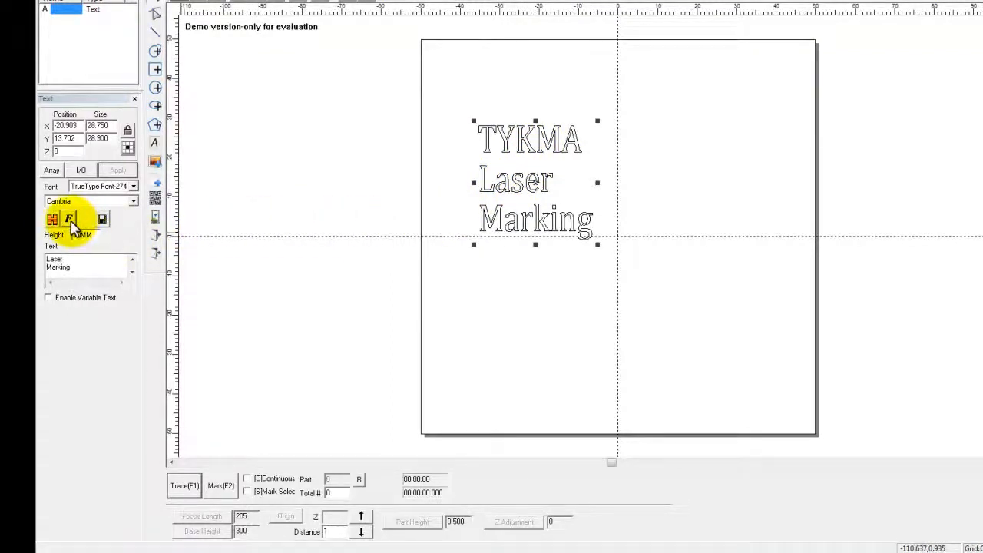
# - Open the text's font settings and centre-align the three lines
pyautogui.click(70, 219)
pyautogui.moveTo(494, 104); pyautogui.dragTo(262, 97)
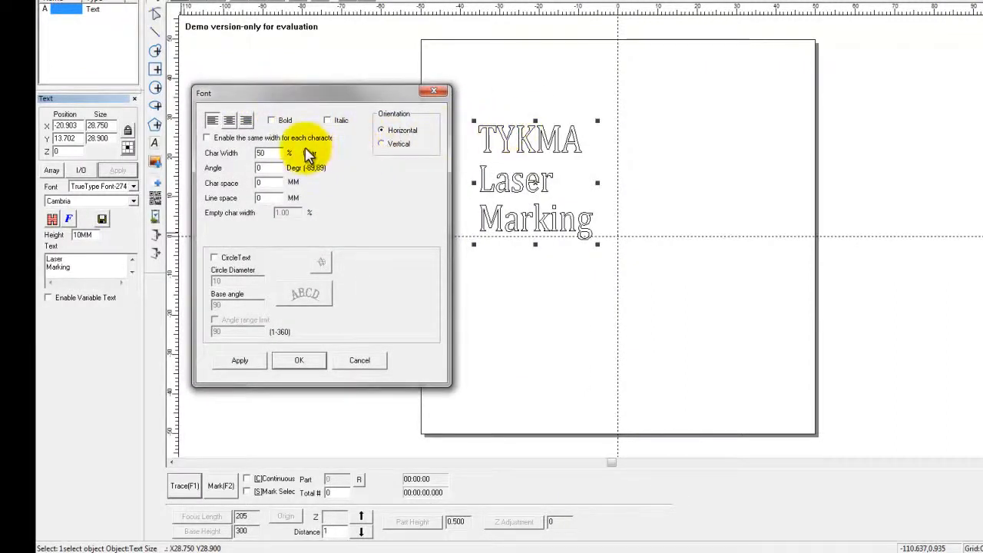
pyautogui.click(228, 122)
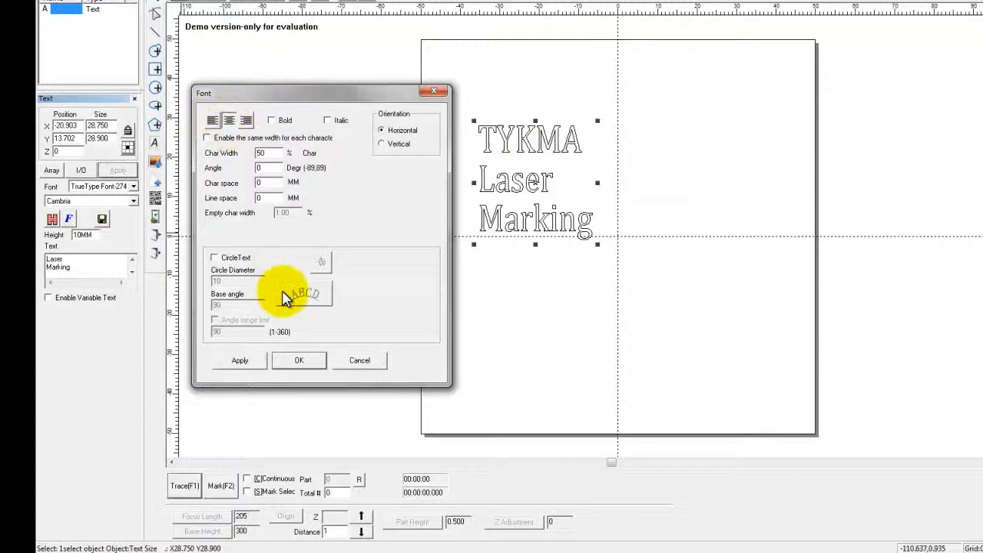
pyautogui.click(243, 361)
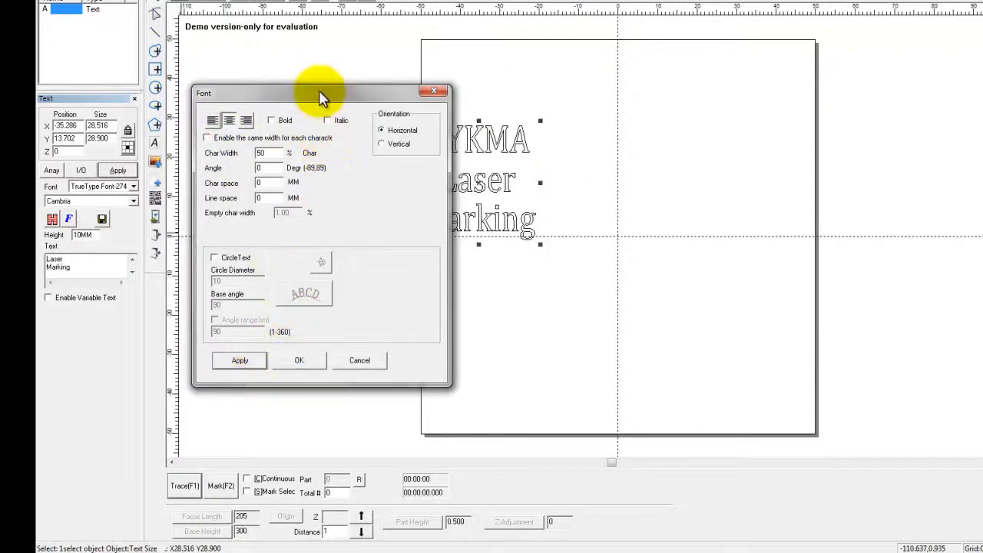
pyautogui.moveTo(322, 97); pyautogui.dragTo(283, 94)
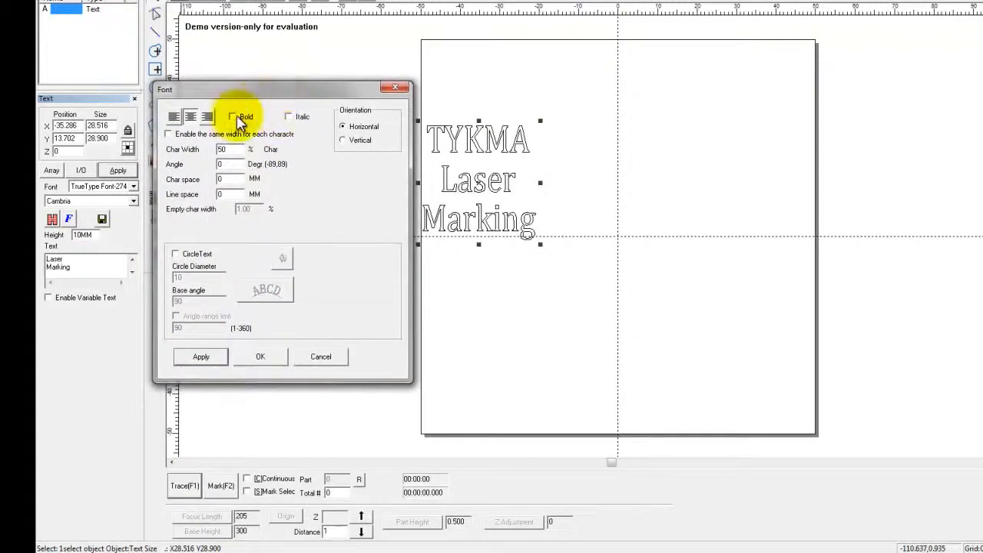
# - Right-align the three text lines and keep the settings dialog clear of the text
pyautogui.click(208, 116)
pyautogui.click(211, 359)
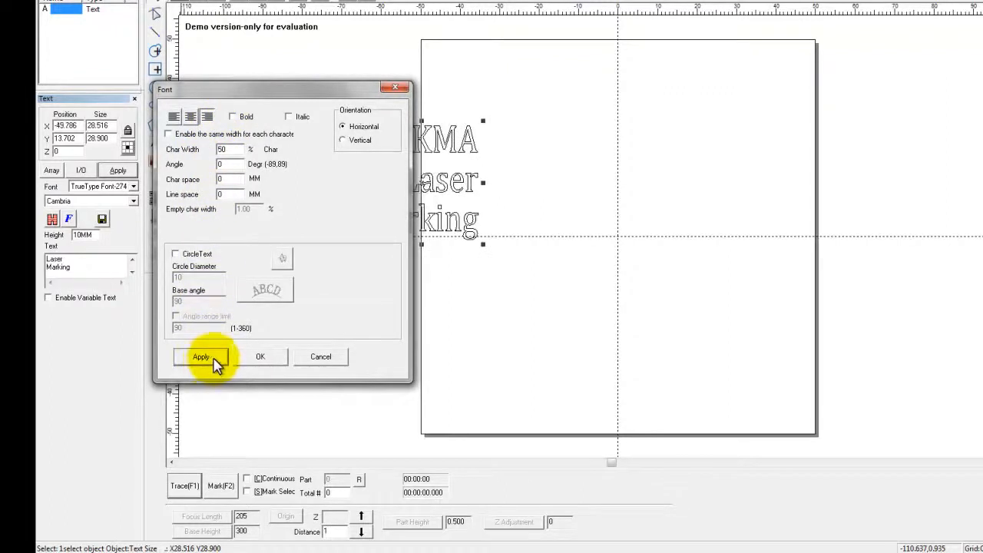
pyautogui.moveTo(291, 94); pyautogui.dragTo(746, 89)
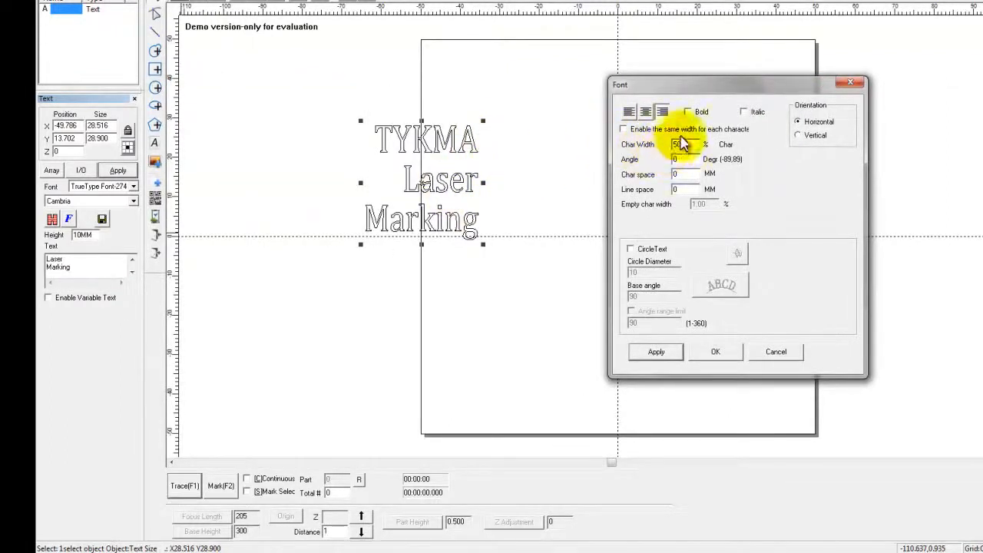
# - Apply bold and italic styles to the text
pyautogui.click(688, 113)
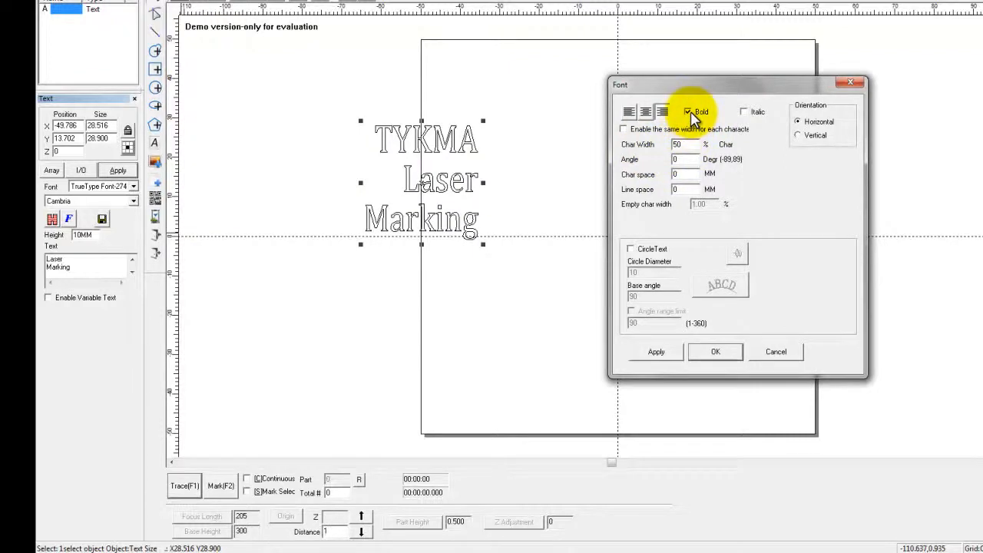
pyautogui.click(674, 355)
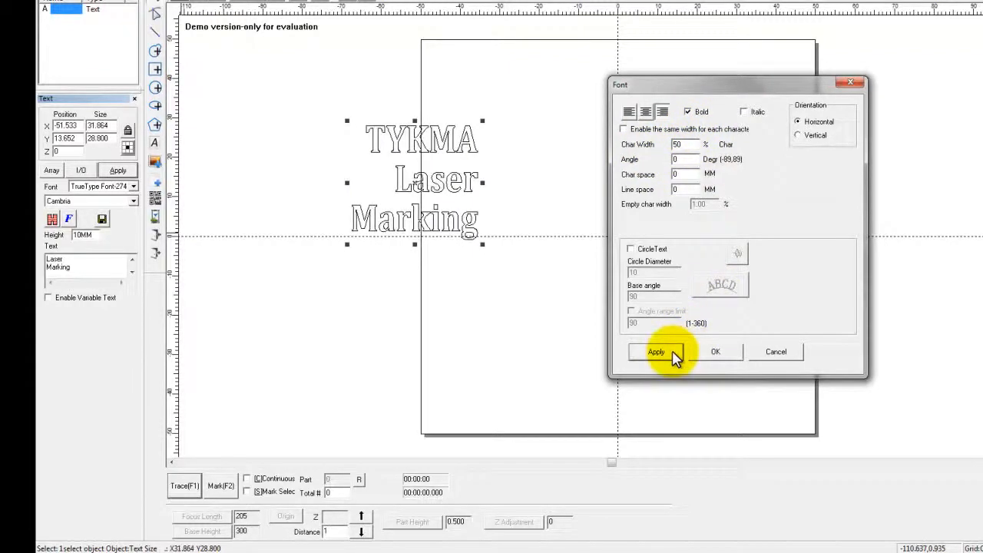
pyautogui.click(744, 112)
pyautogui.click(673, 356)
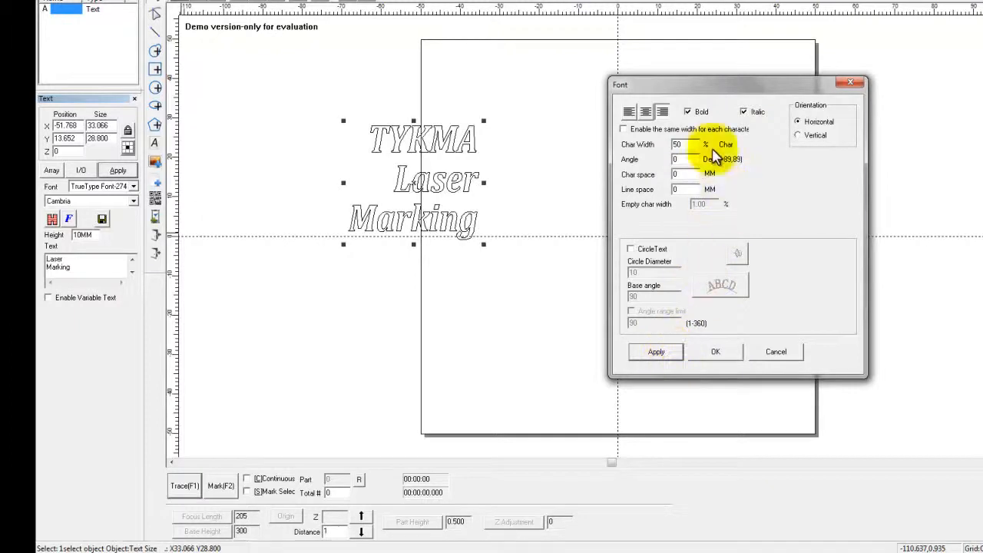
# - Remove the bold and italic styles from the text
pyautogui.click(695, 113)
pyautogui.click(742, 112)
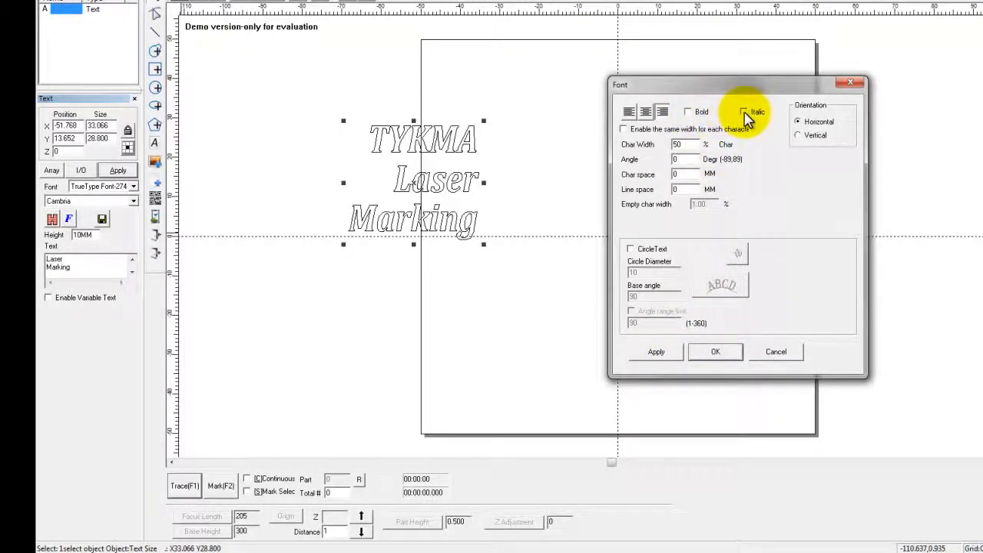
pyautogui.click(673, 354)
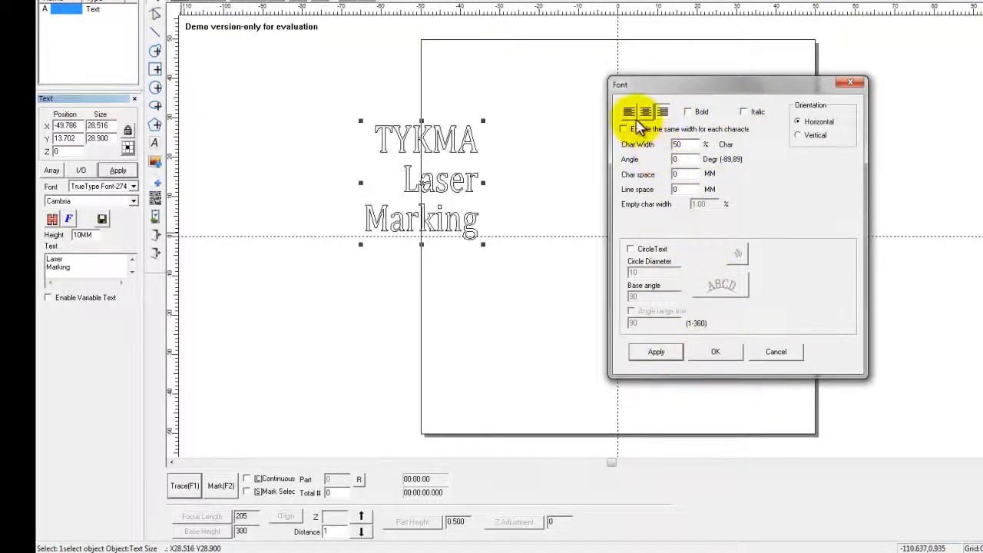
# - Left-align the three text lines
pyautogui.click(628, 112)
pyautogui.click(656, 352)
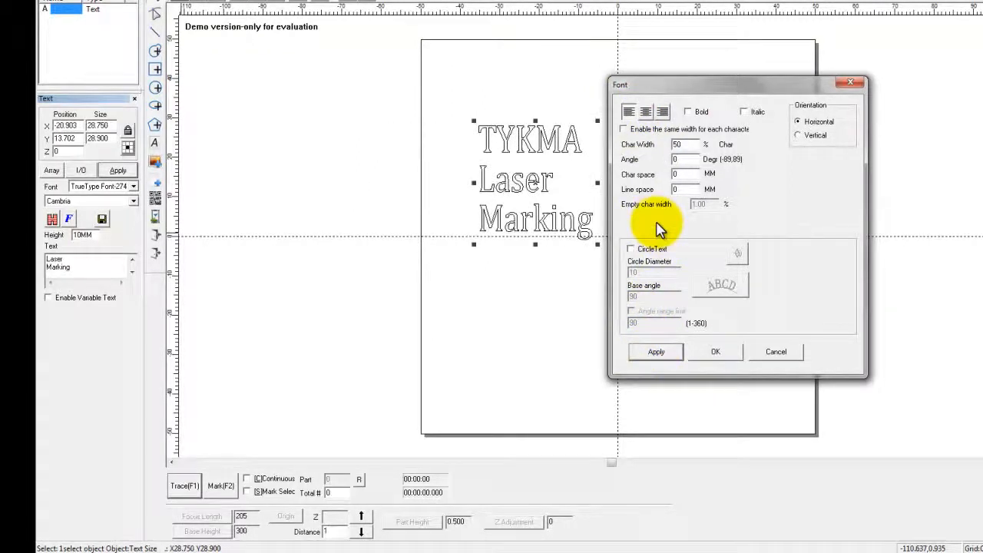
# - Try the vertical orientation on the text and return it to horizontal
pyautogui.click(798, 137)
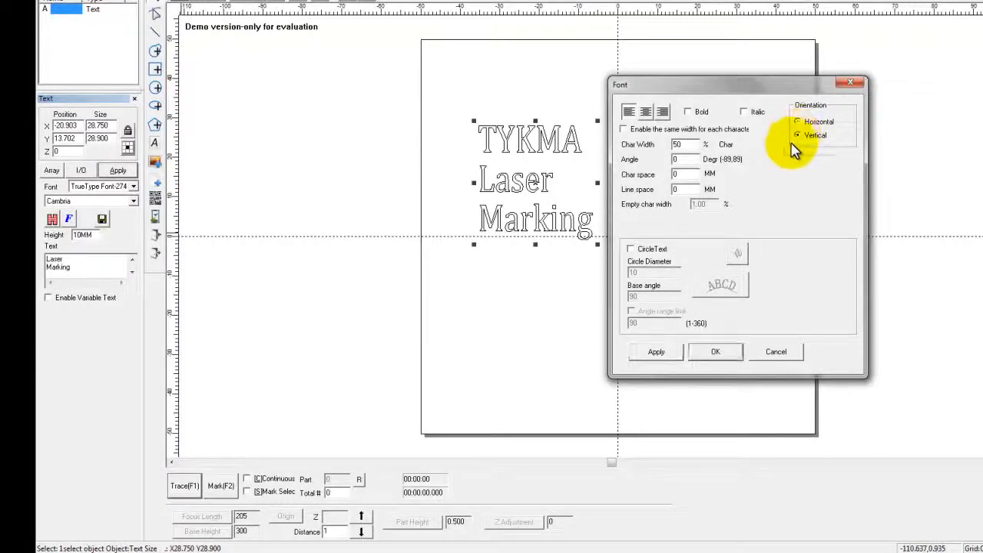
pyautogui.click(658, 354)
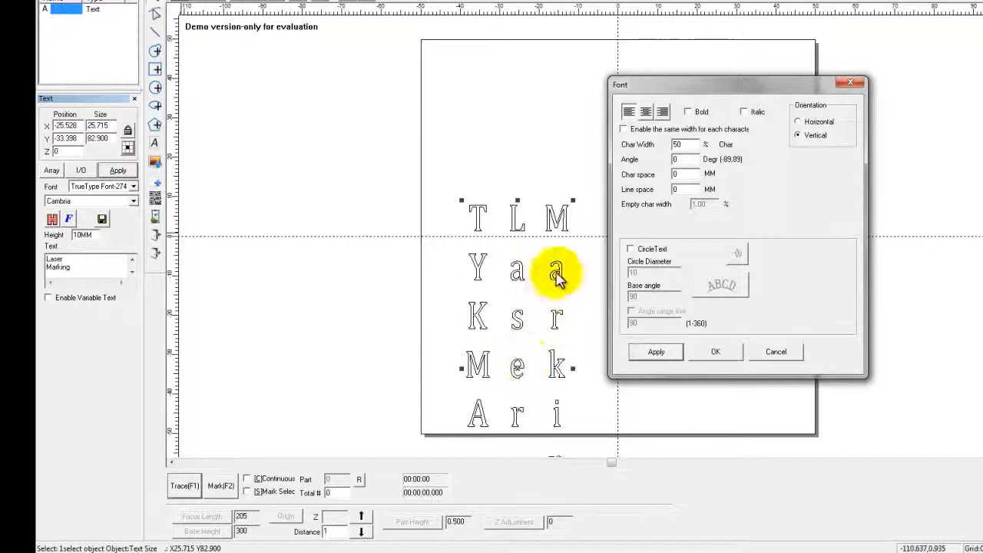
pyautogui.click(798, 121)
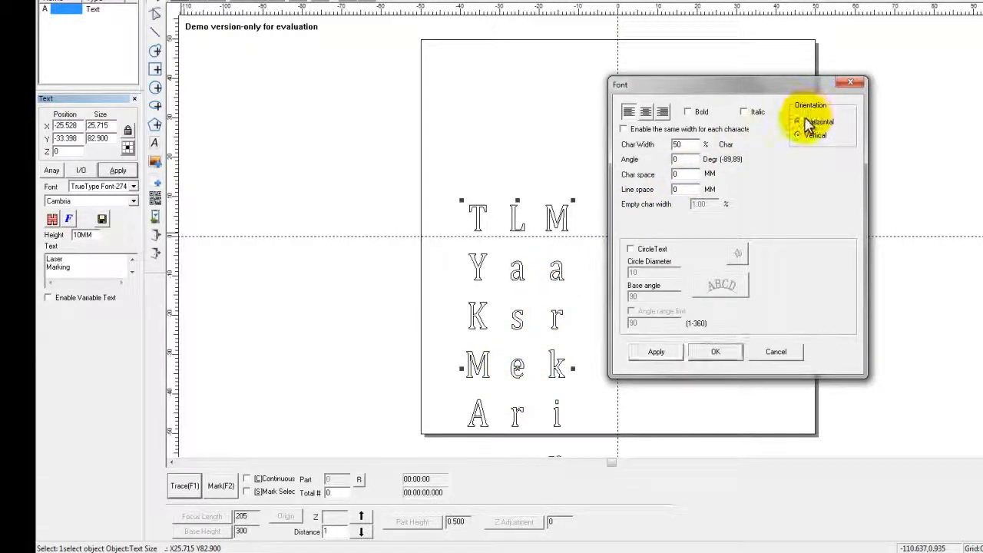
pyautogui.click(665, 352)
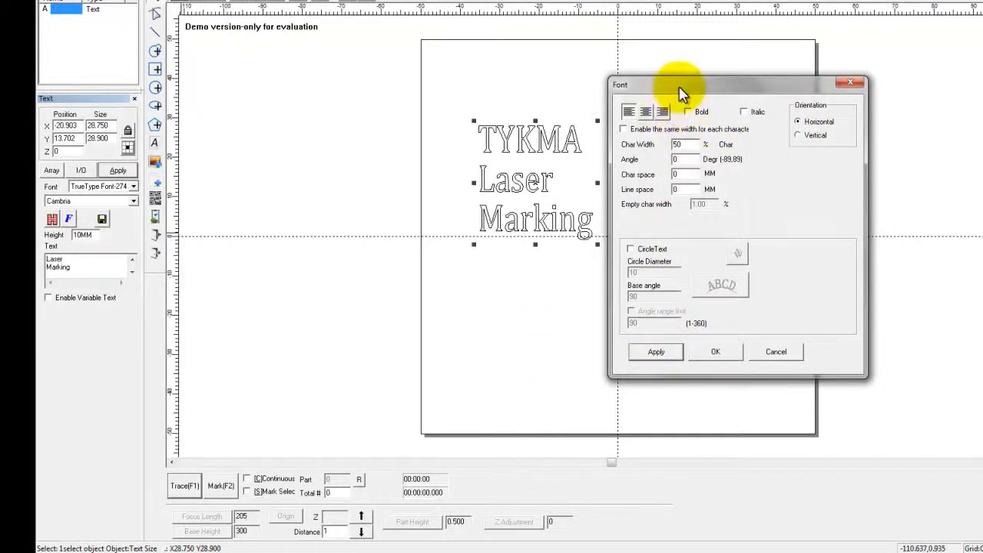
# - Widen the text by setting its character width to 100 %
pyautogui.moveTo(682, 85); pyautogui.dragTo(730, 81)
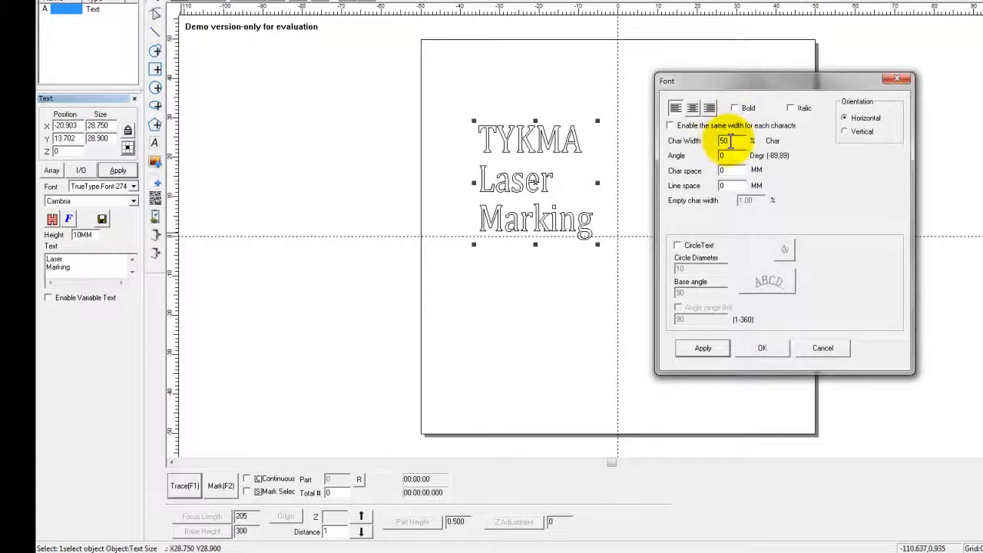
pyautogui.doubleClick(723, 142)
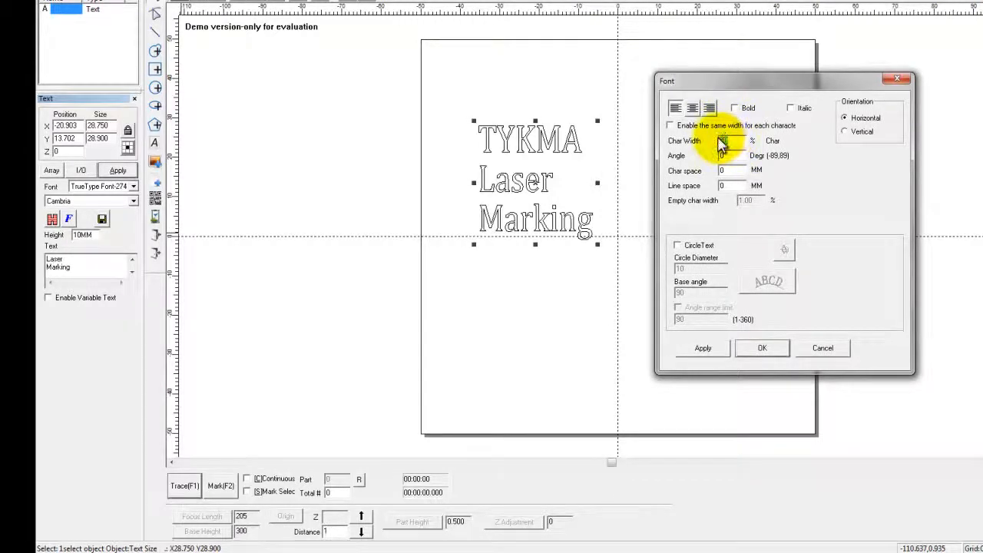
pyautogui.write('100')
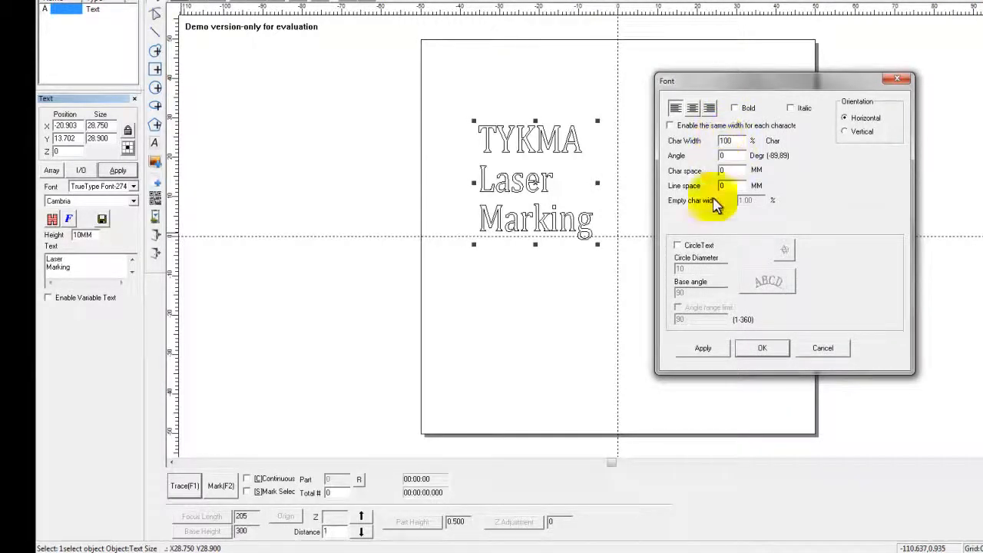
pyautogui.click(698, 354)
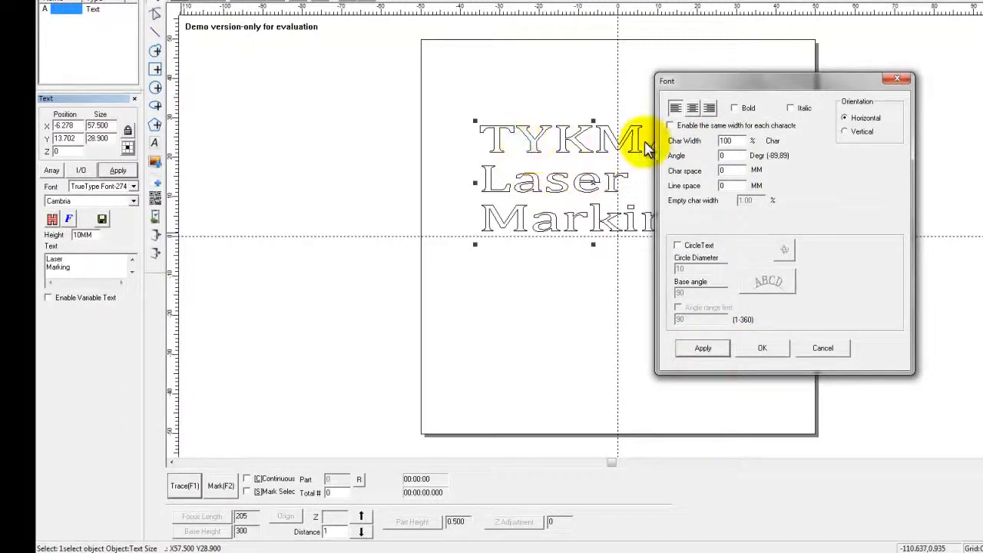
# - Try a character width of 25 % on the three-line text and settle on 50 %
pyautogui.doubleClick(725, 141)
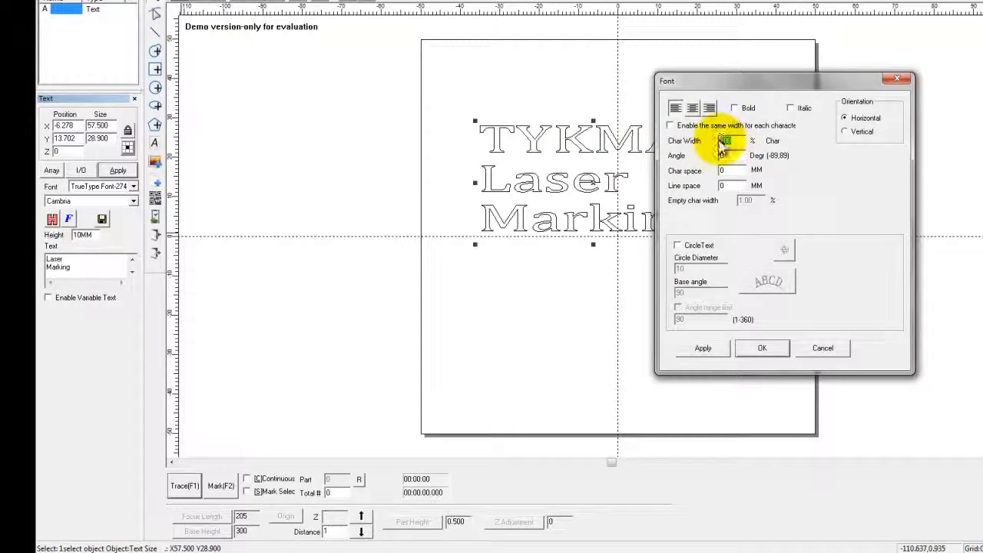
pyautogui.click(703, 348)
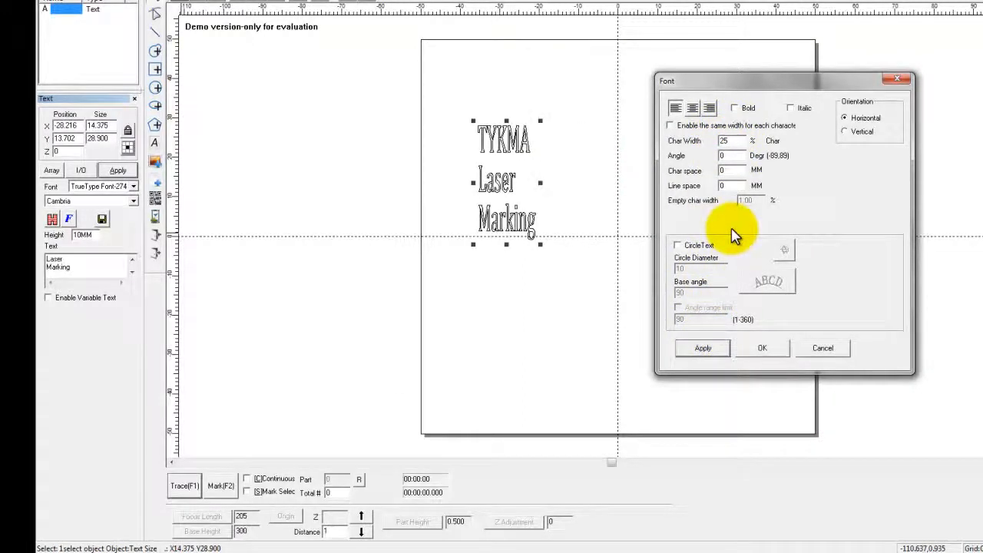
pyautogui.doubleClick(720, 142)
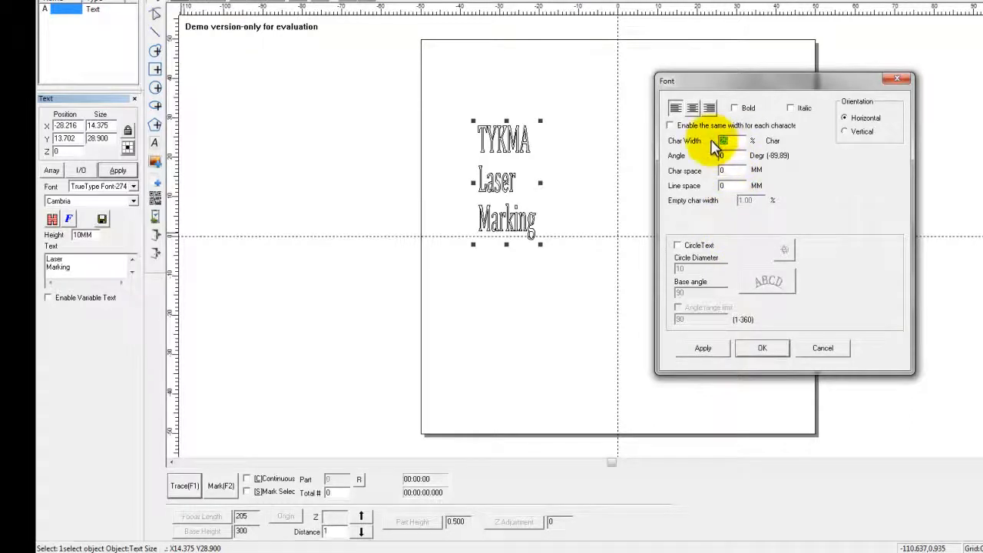
pyautogui.write('5')
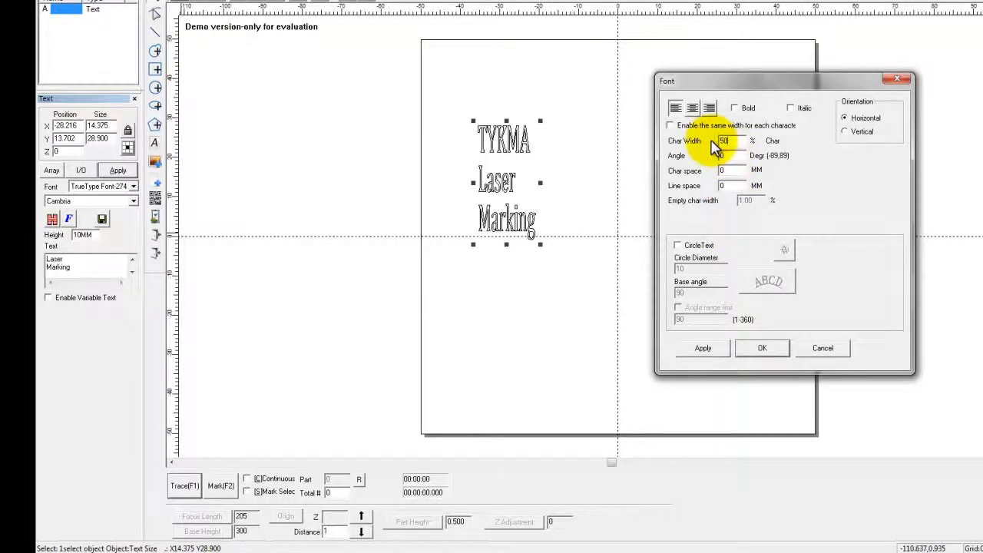
pyautogui.click(704, 349)
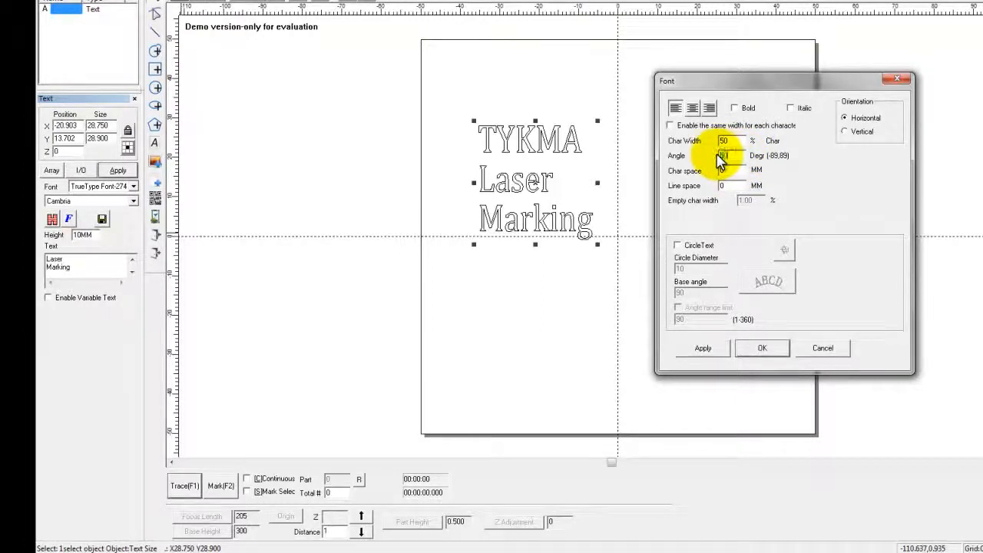
# - Try a 50-degree character angle on the text and return the angle to 0
pyautogui.click(701, 349)
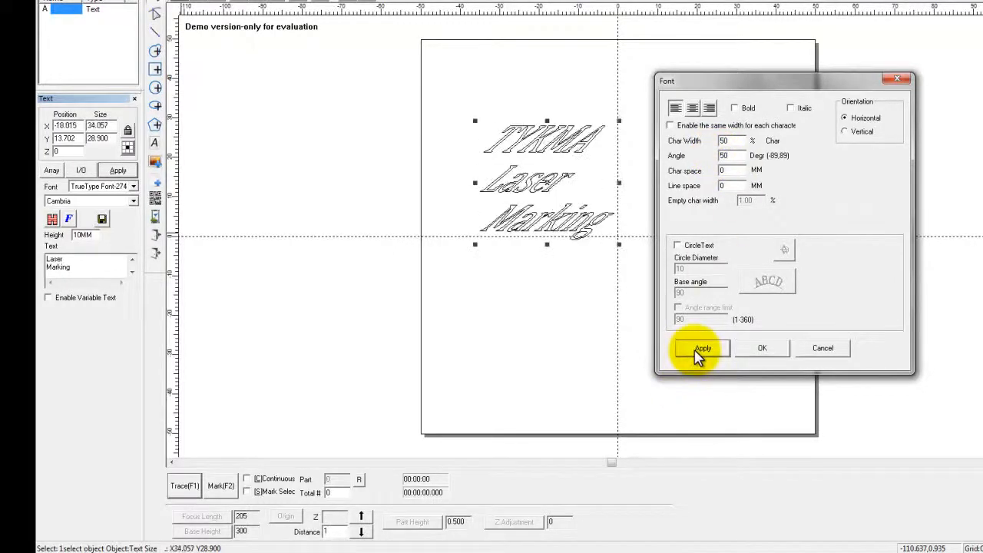
pyautogui.doubleClick(724, 156)
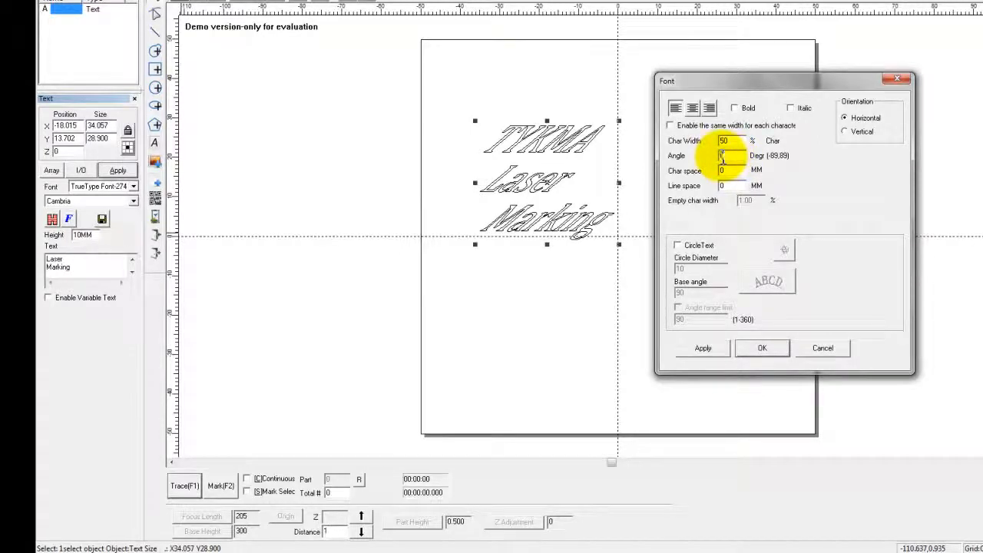
pyautogui.click(703, 348)
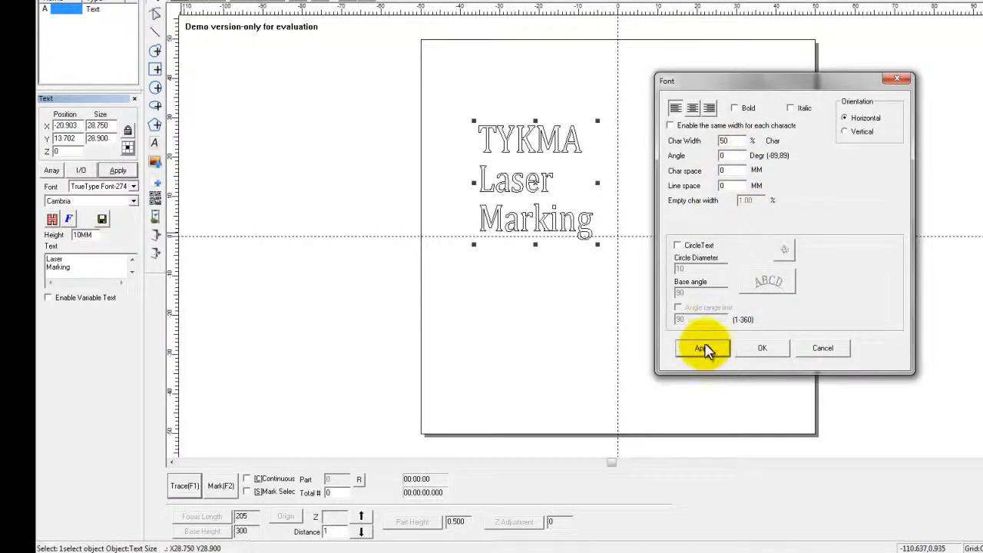
# - Try a character spacing of 1 mm on the text and reduce it to 0.5 mm
pyautogui.moveTo(733, 170); pyautogui.dragTo(721, 171)
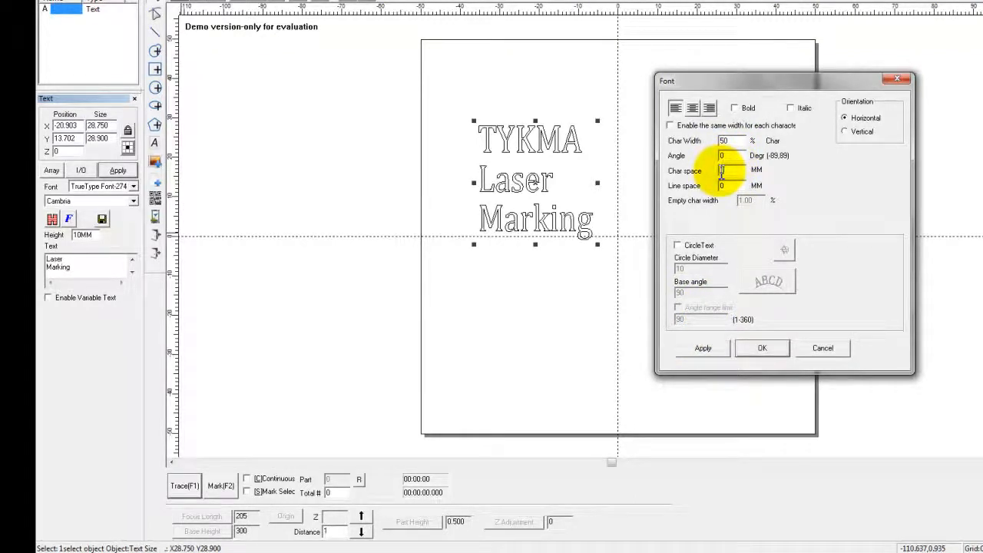
pyautogui.write('1')
pyautogui.click(703, 348)
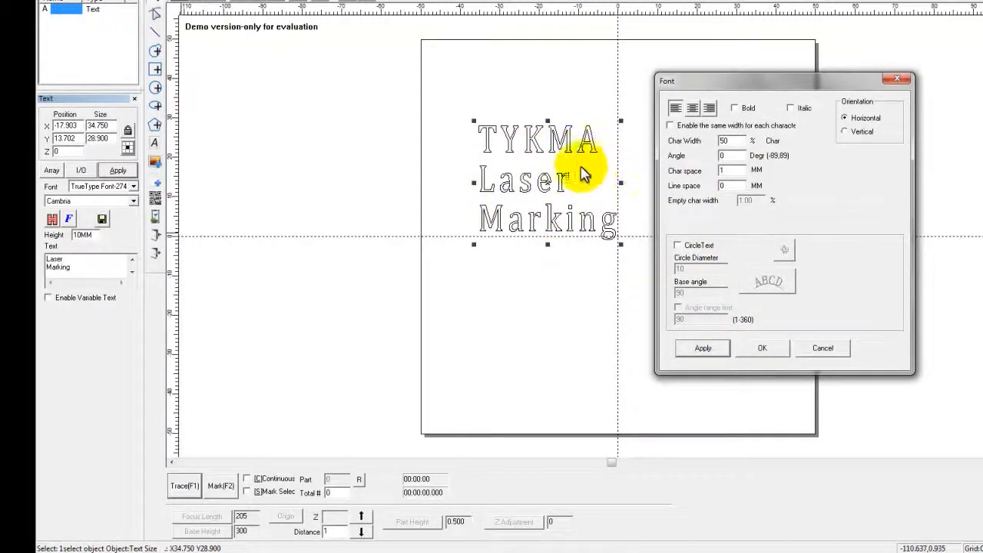
pyautogui.click(723, 170)
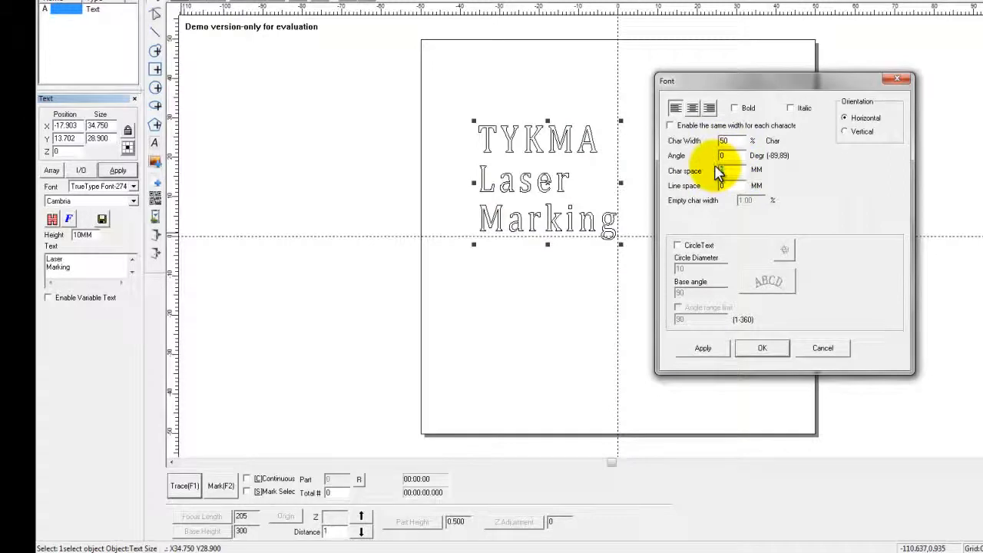
pyautogui.click(703, 348)
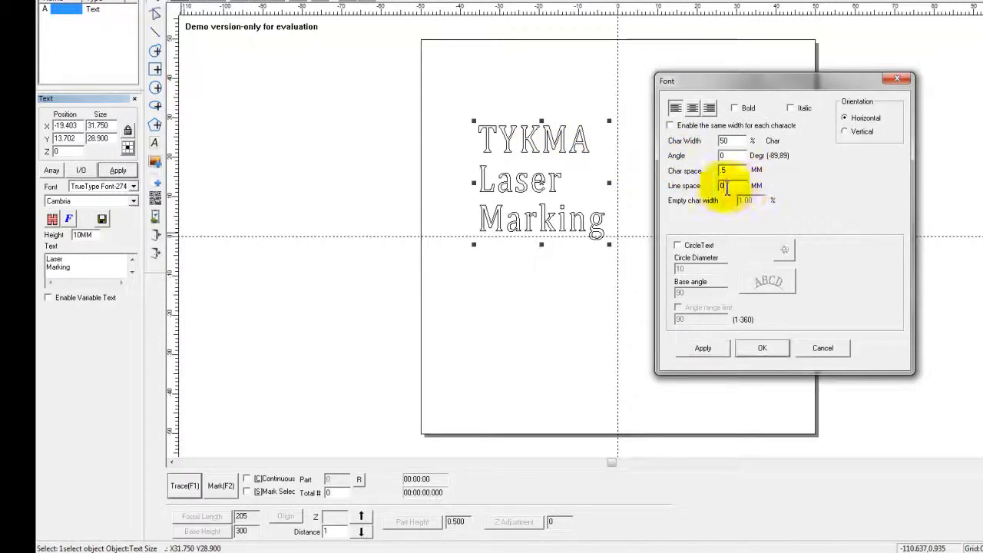
# - Try wider line spacings on the text, including 1 mm, and return the line spacing to 0 mm
pyautogui.doubleClick(720, 186)
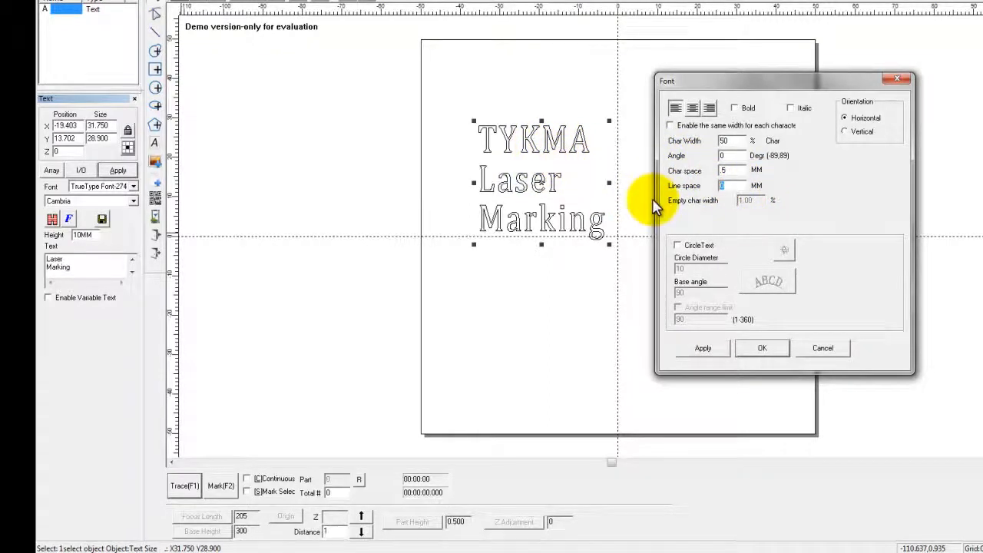
pyautogui.click(704, 347)
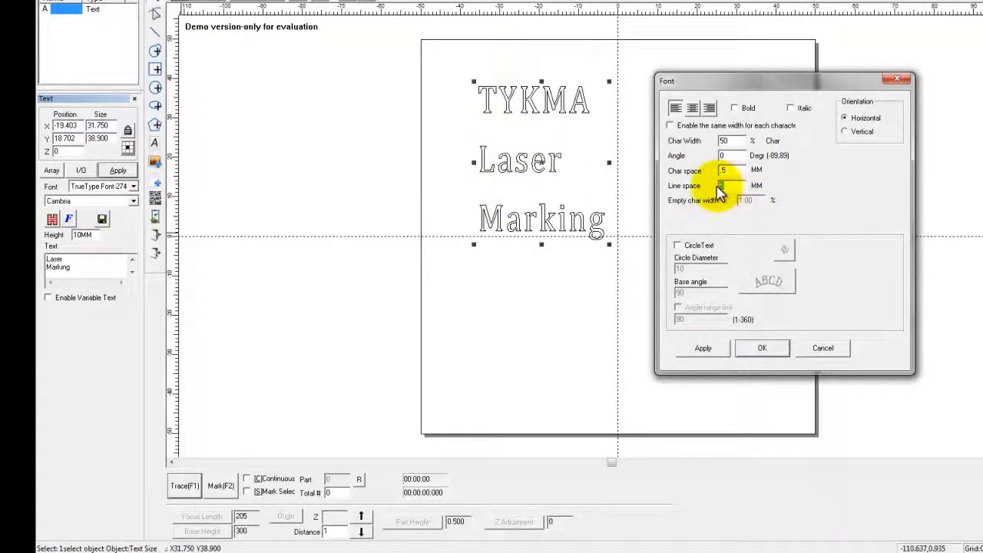
pyautogui.write('1')
pyautogui.click(703, 347)
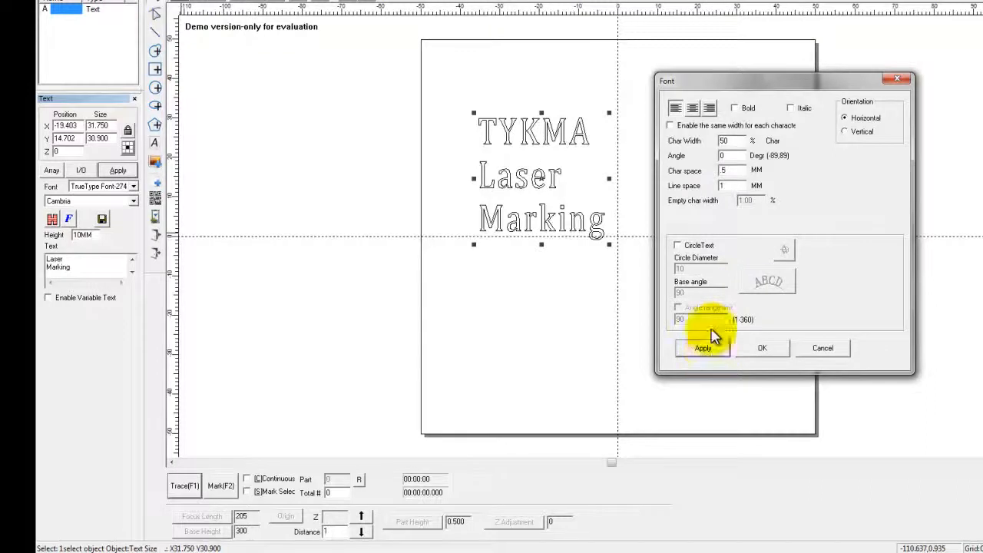
pyautogui.doubleClick(720, 186)
pyautogui.write('0')
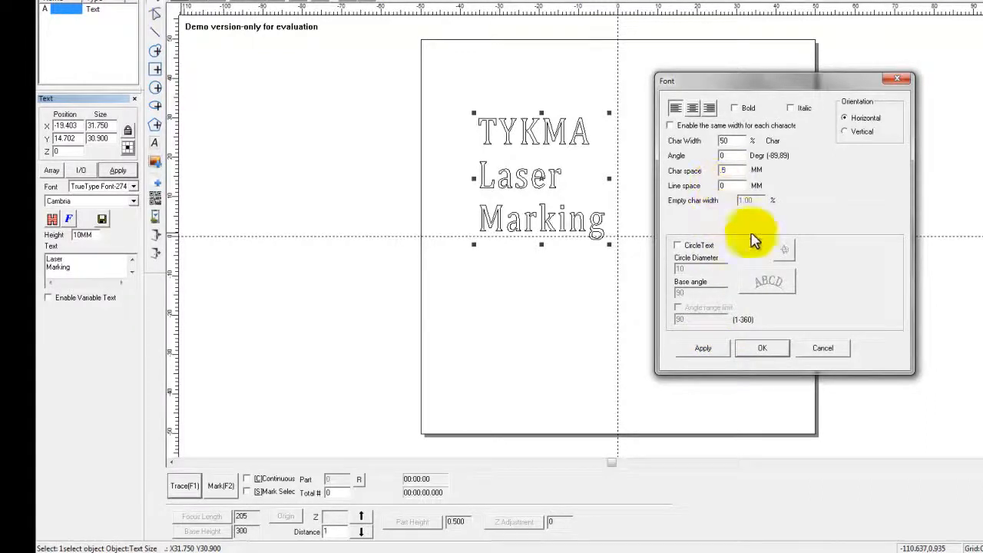
pyautogui.click(702, 348)
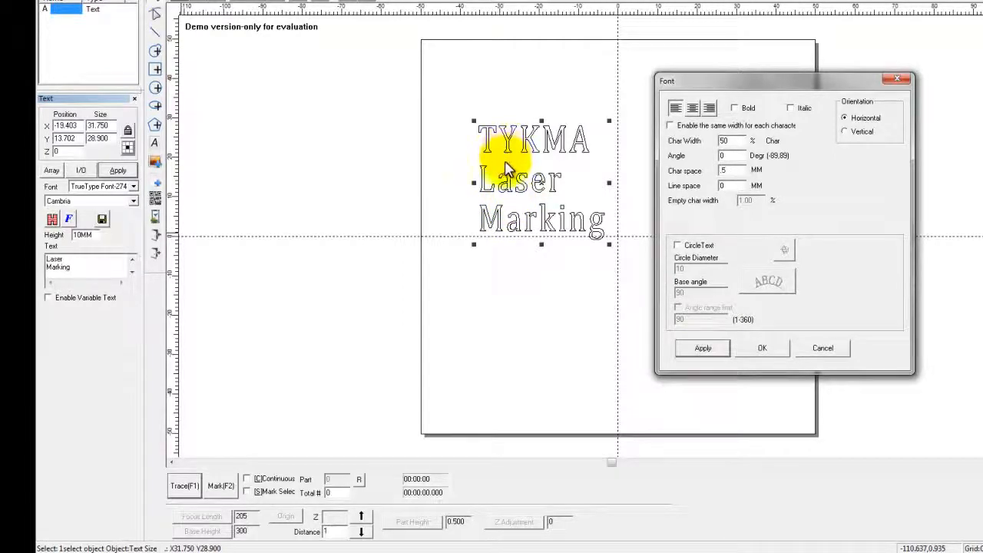
# - Accept the font settings and move the text near the workspace centre, to about X 0.6, Y 1.4
pyautogui.moveTo(707, 82); pyautogui.dragTo(744, 78)
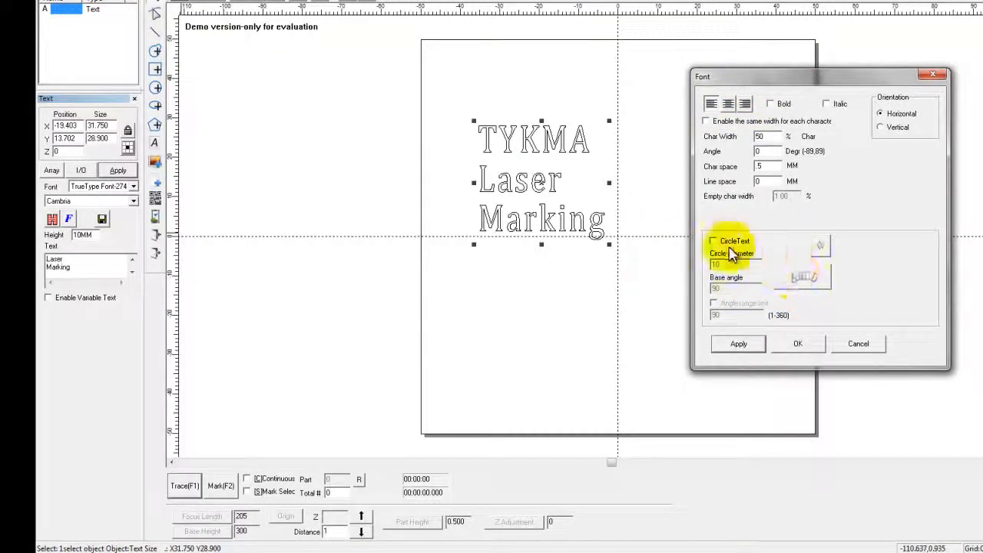
pyautogui.click(752, 350)
pyautogui.click(794, 347)
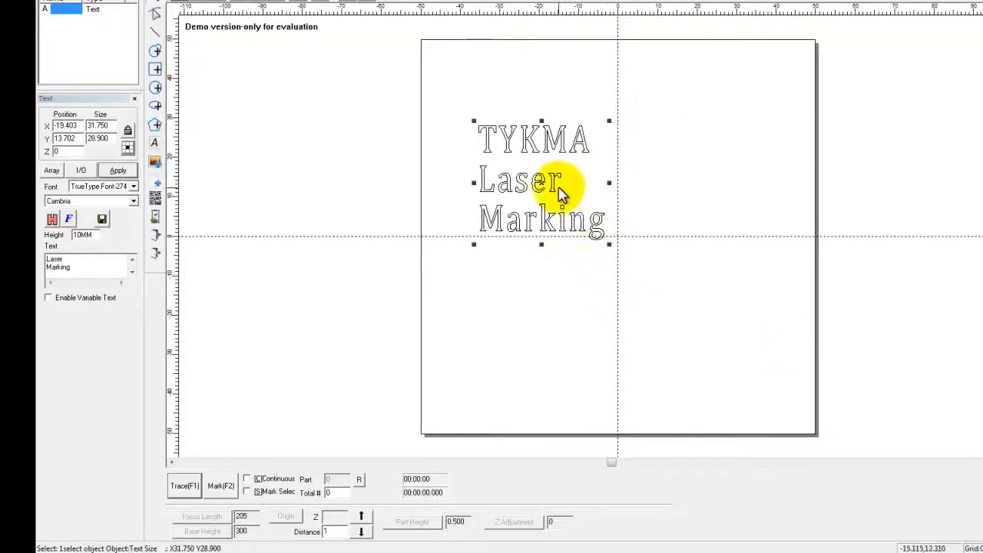
pyautogui.moveTo(540, 183); pyautogui.dragTo(625, 227)
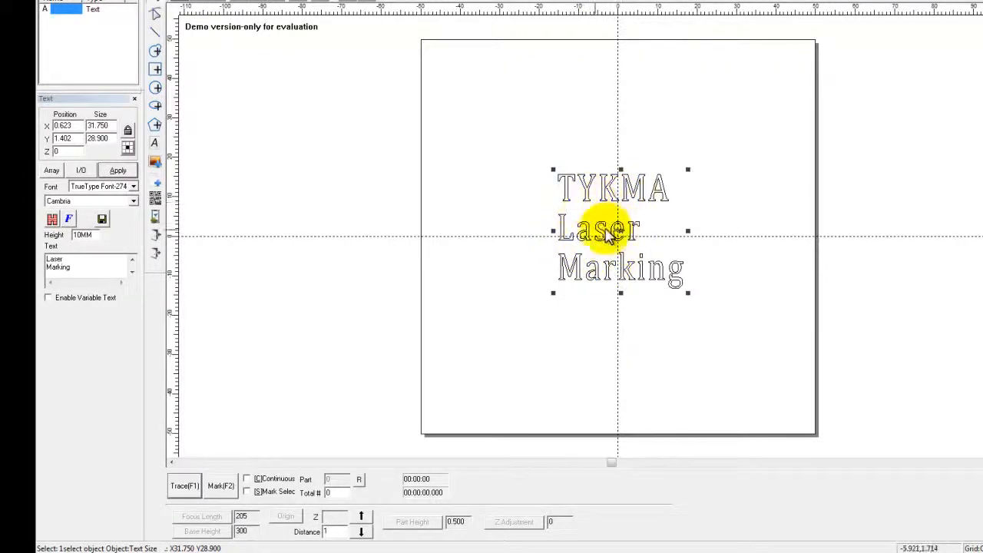
# - Replace the text content with the single line TYKMA and move it to about X -15.4, Y 7.6
pyautogui.moveTo(70, 267); pyautogui.dragTo(43, 259)
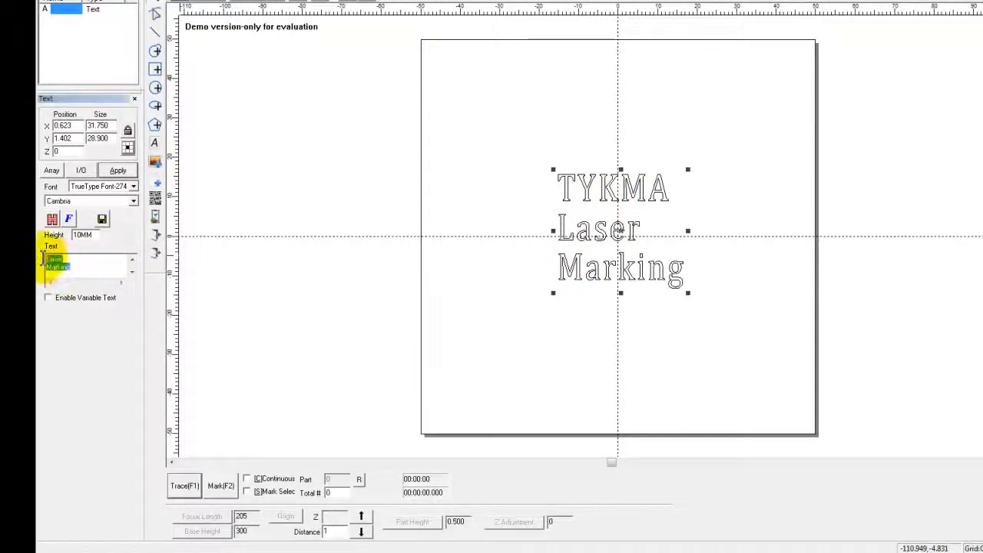
pyautogui.click(123, 172)
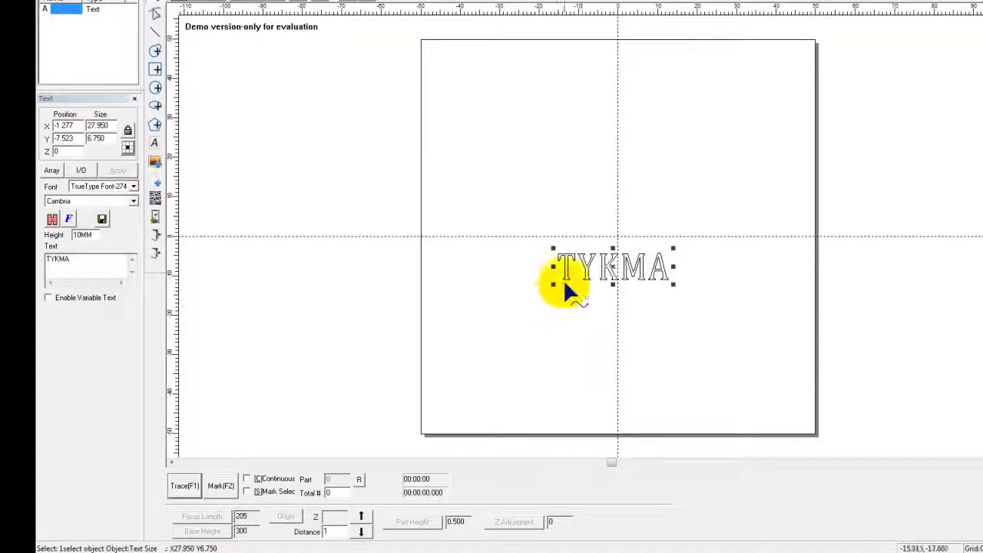
pyautogui.moveTo(619, 266); pyautogui.dragTo(561, 204)
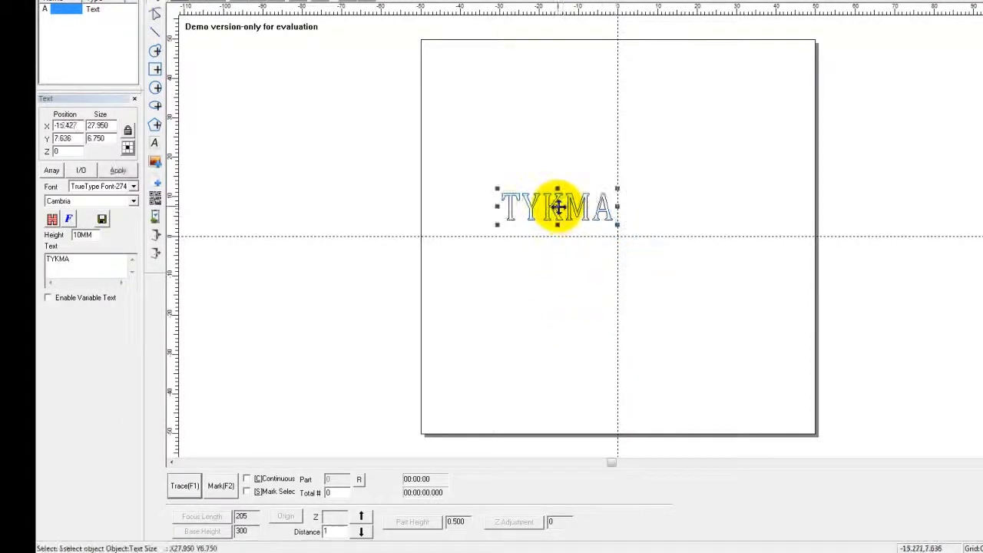
# - Shrink the TYKMA text to a Y size of 5, scaling its X size in proportion
pyautogui.doubleClick(99, 139)
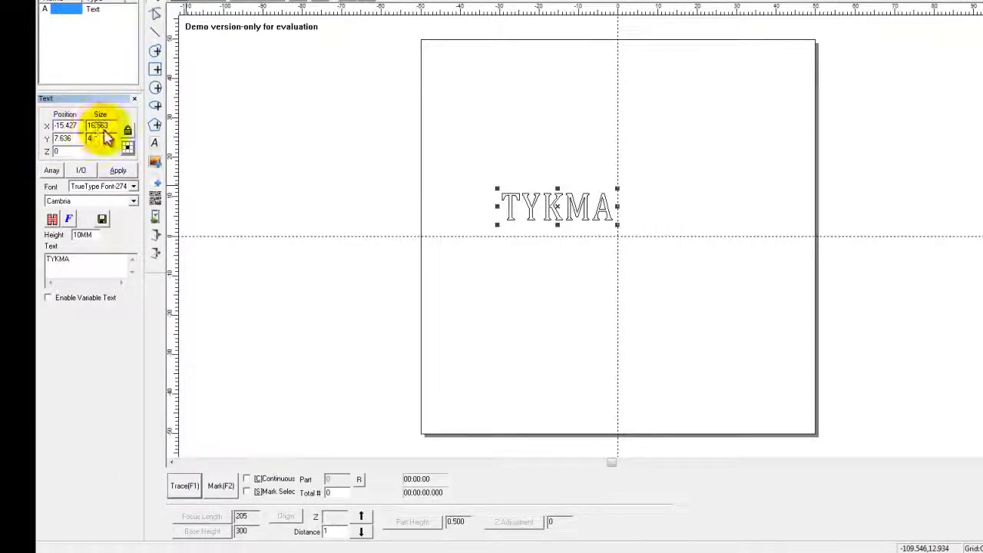
pyautogui.doubleClick(82, 139)
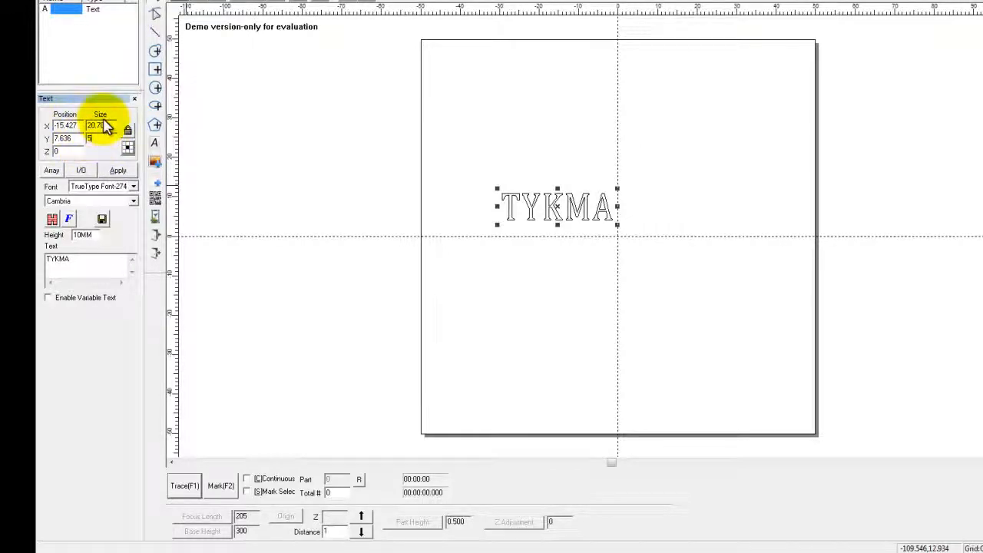
pyautogui.click(125, 176)
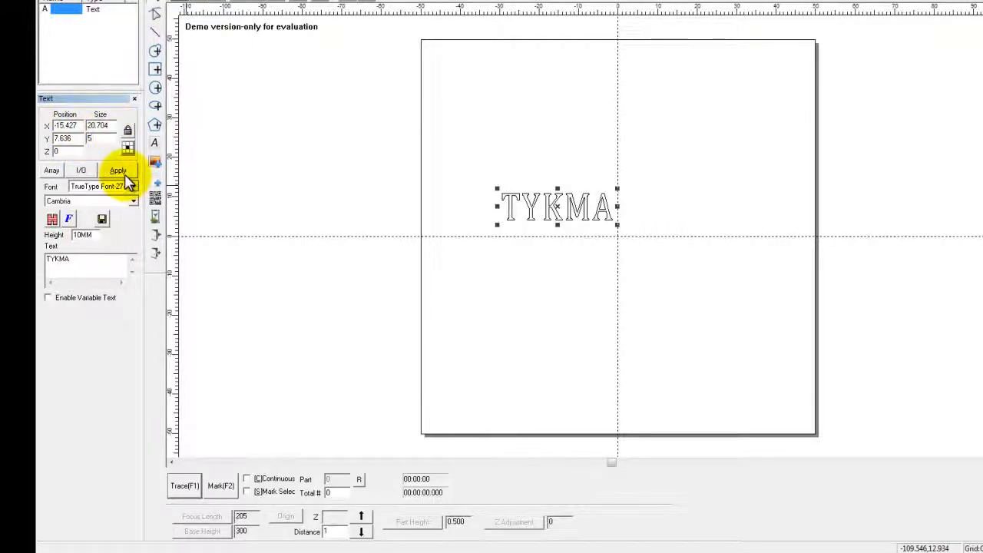
pyautogui.click(123, 173)
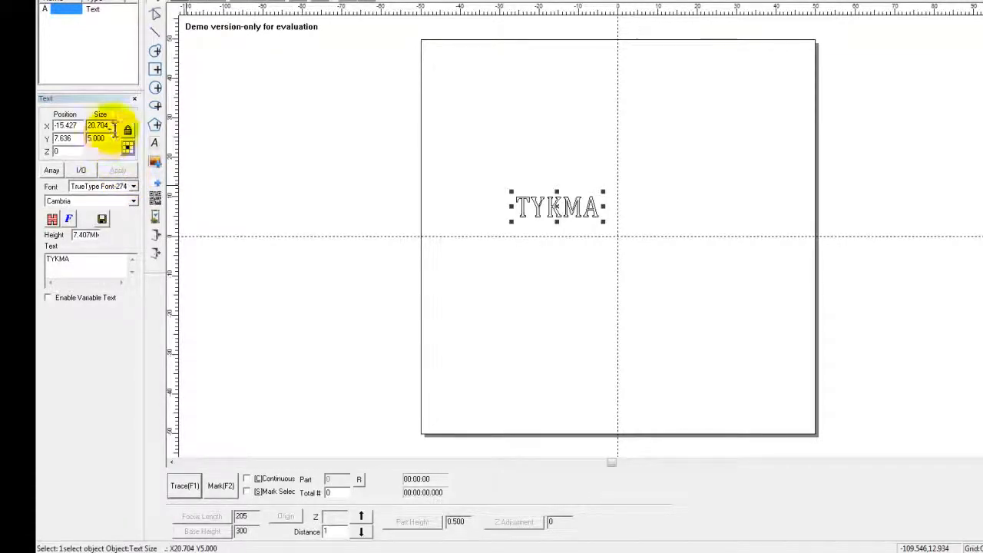
# - Try a Y size of 10 on the TYKMA text without scaling its X size, and return it to 5
pyautogui.moveTo(112, 141); pyautogui.dragTo(78, 142)
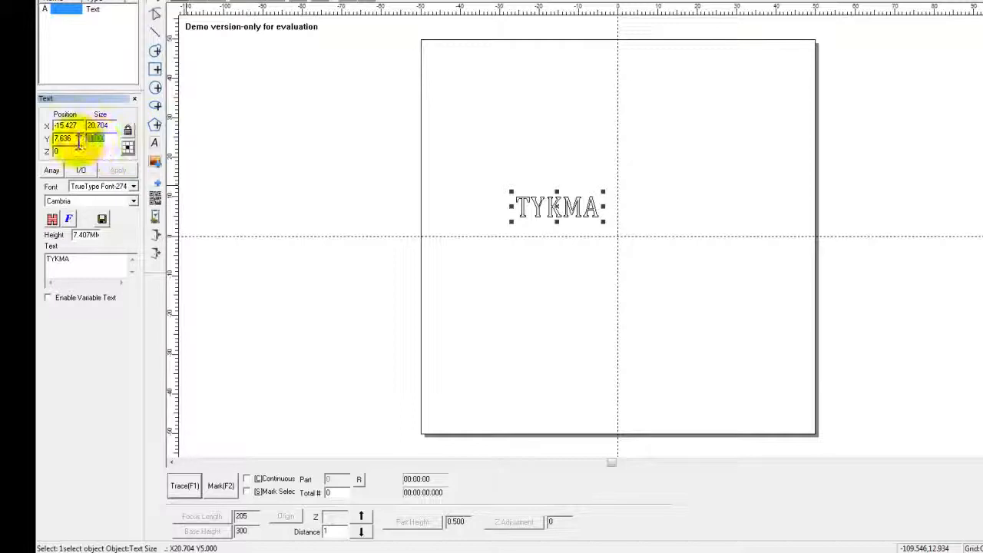
pyautogui.write('1')
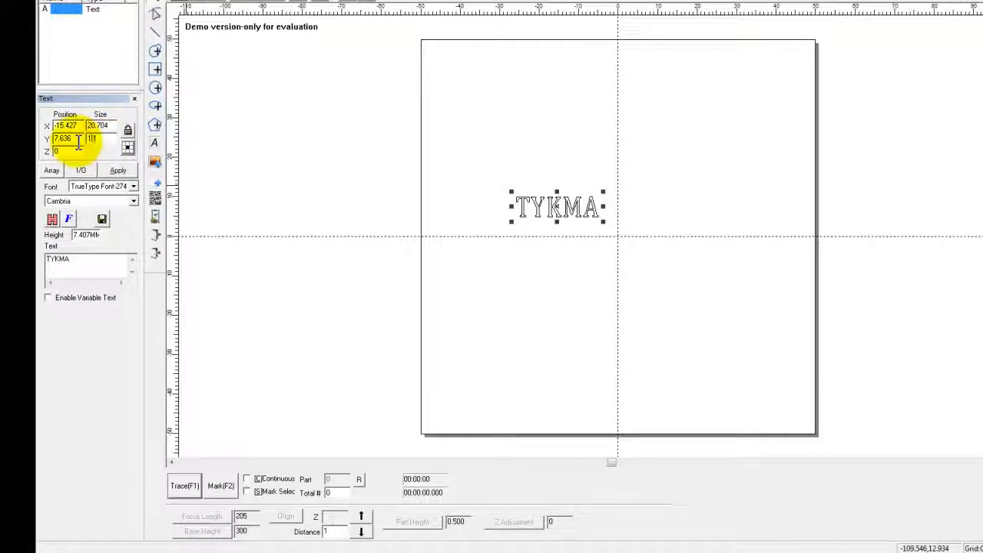
pyautogui.write('0')
pyautogui.press('Return')
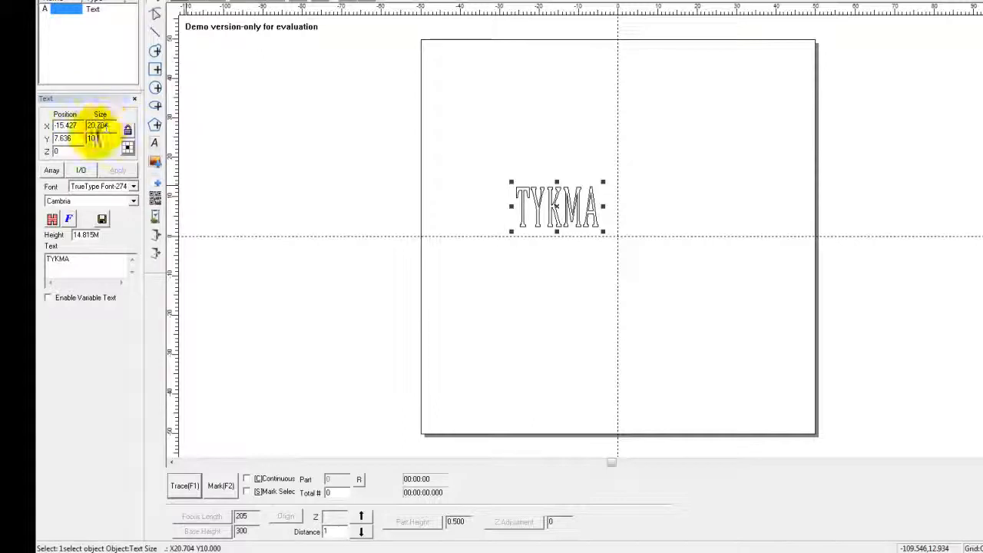
pyautogui.doubleClick(92, 138)
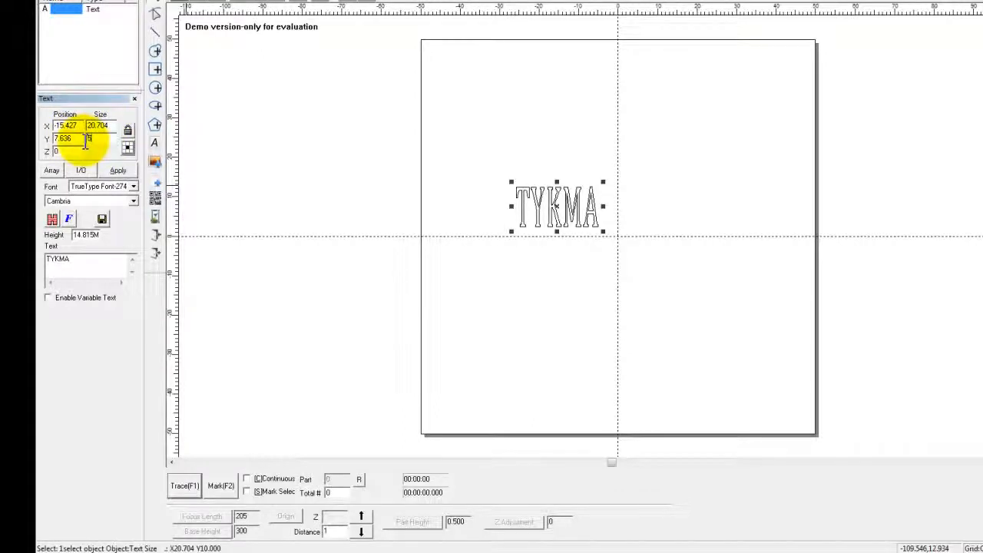
pyautogui.press('Return')
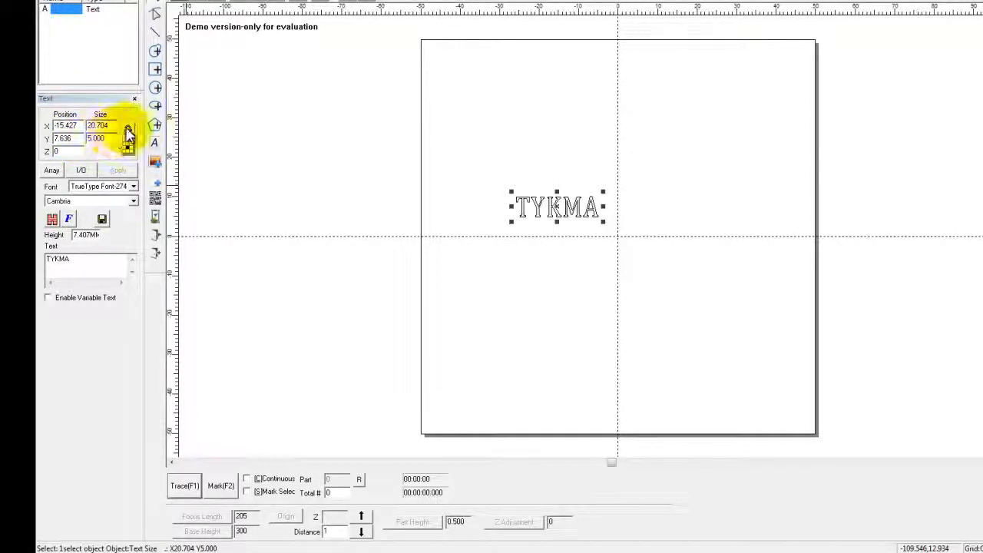